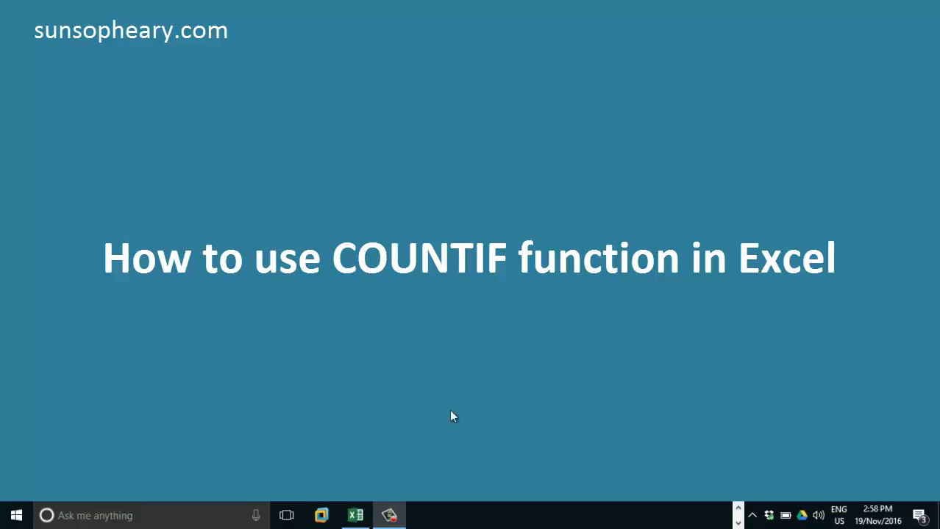
# Switch to the COUNTIF function workbook in Excel and select the "Count of sales over $100" example label
pyautogui.click(356, 516)
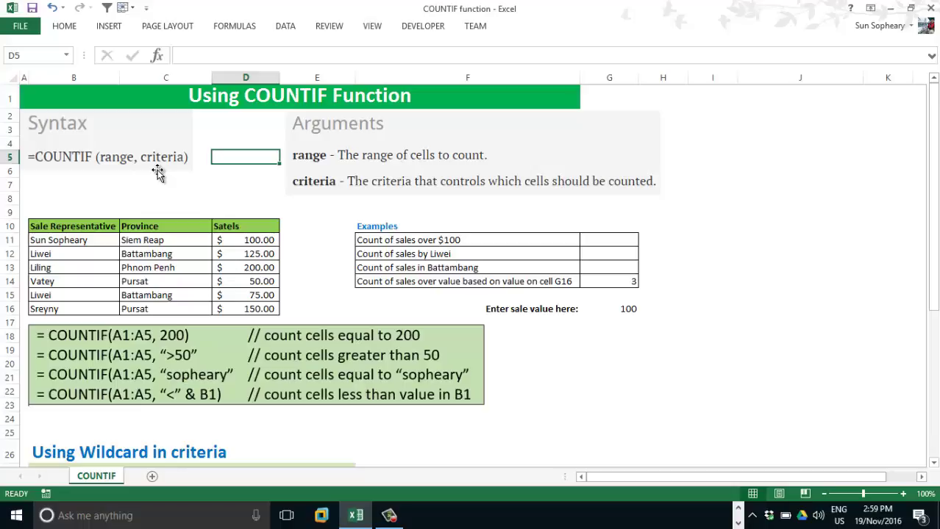
pyautogui.click(95, 241)
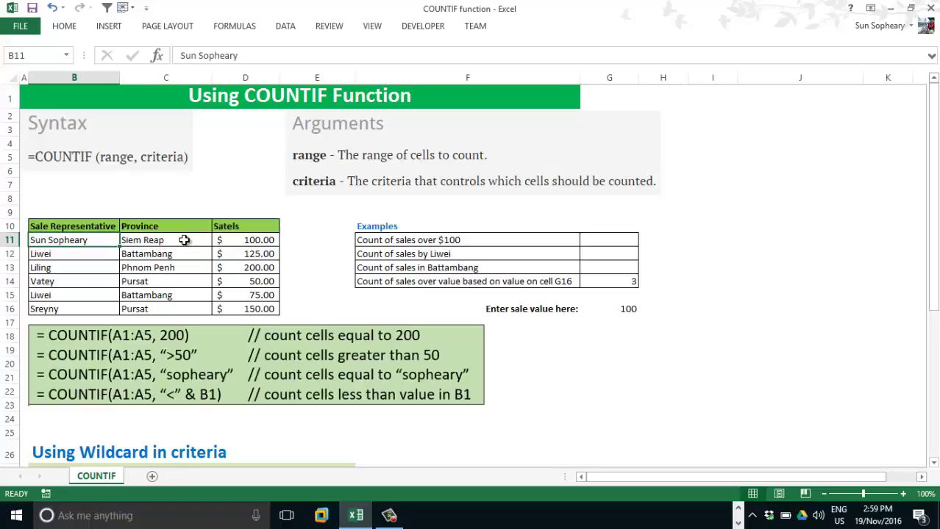
pyautogui.click(452, 241)
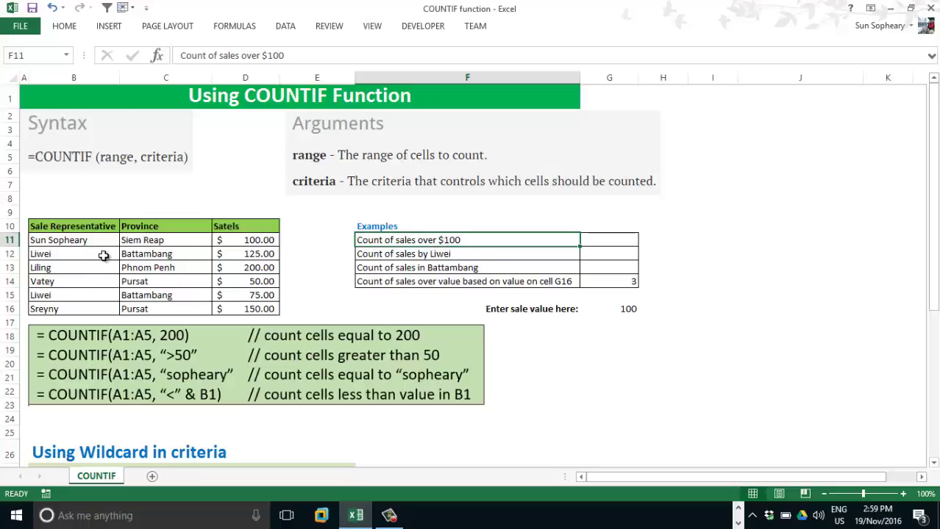
# Enter the formula =COUNTIF(D11:D16,">100") in G11 to count the sales over $100
pyautogui.click(597, 244)
pyautogui.write('=')
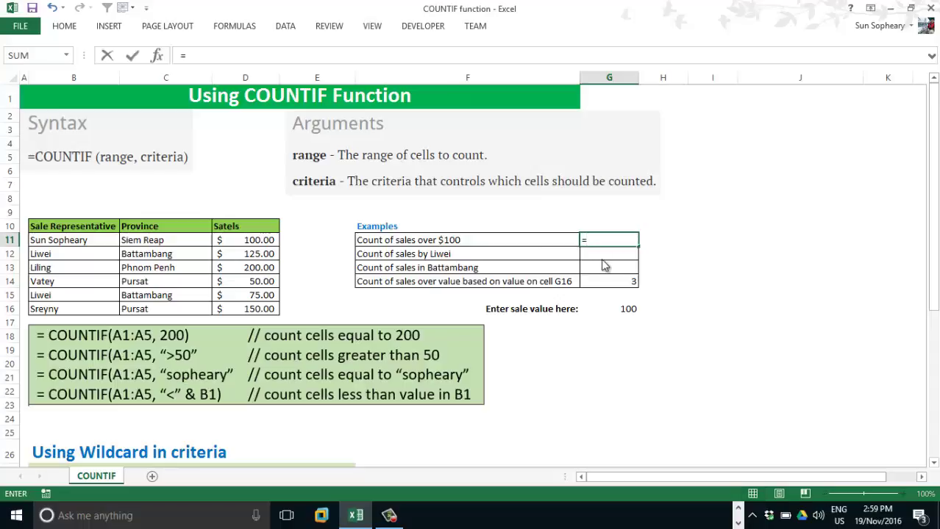
pyautogui.write('COUNTIF(')
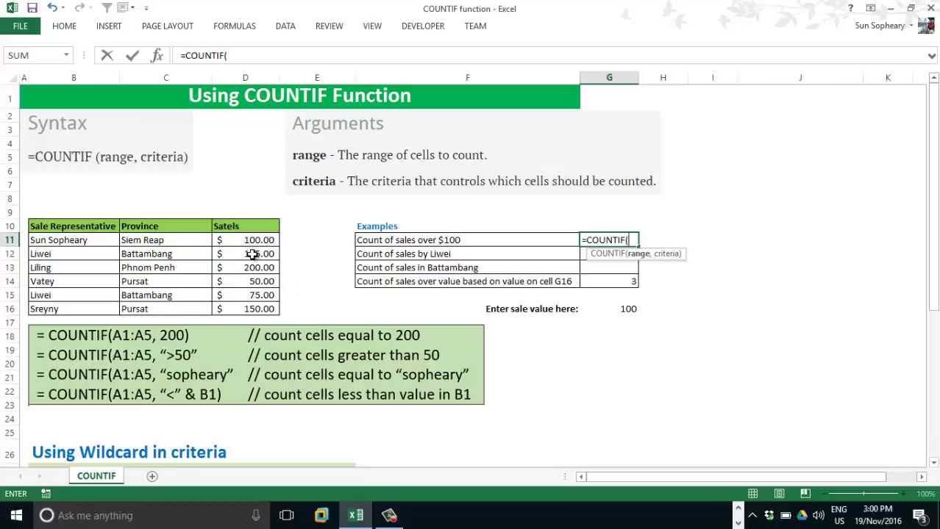
pyautogui.moveTo(256, 241); pyautogui.dragTo(256, 304)
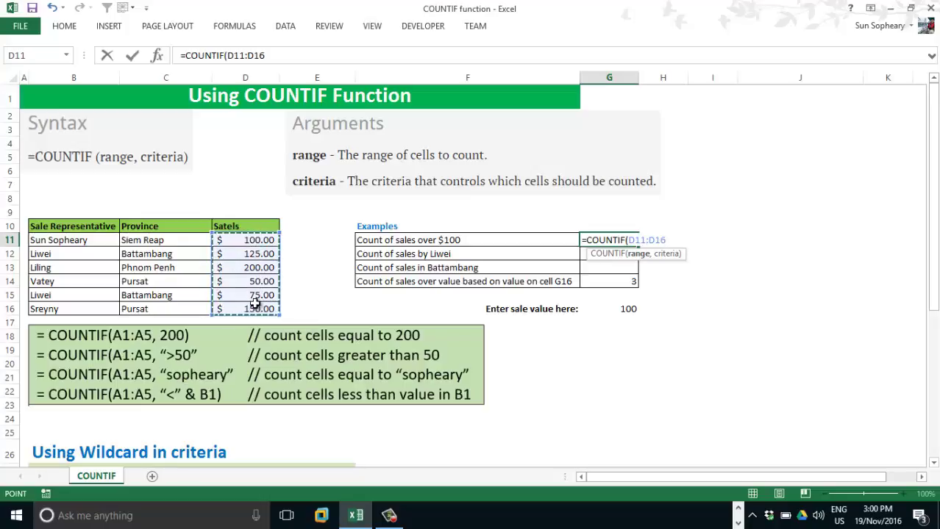
pyautogui.write(',')
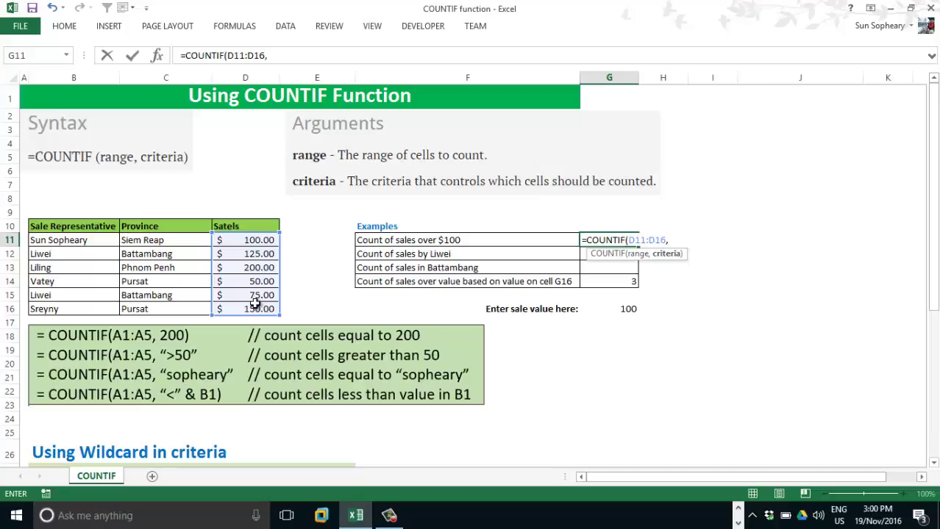
pyautogui.write('>100"')
pyautogui.press('BackSpace')
pyautogui.press('BackSpace')
pyautogui.press('BackSpace')
pyautogui.press('BackSpace')
pyautogui.press('BackSpace')
pyautogui.write('">100")')
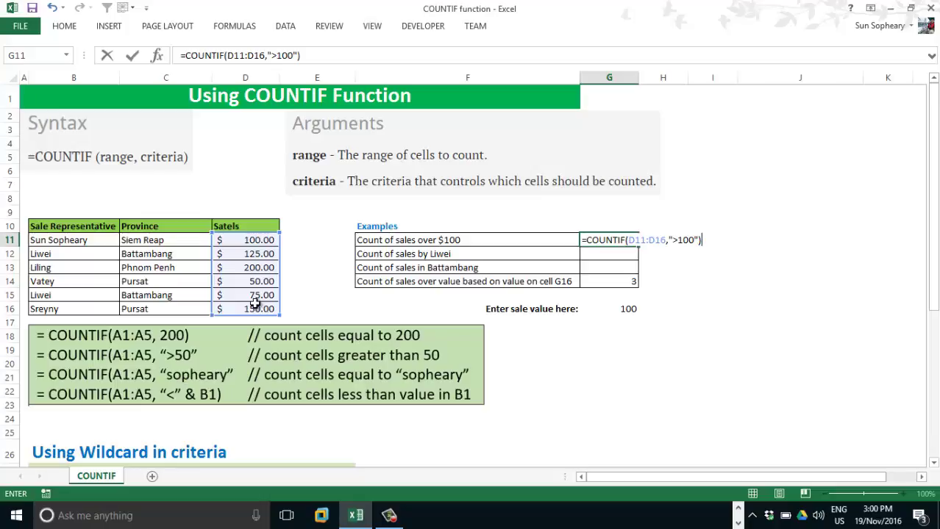
pyautogui.hotkey('ctrl', 'Return')
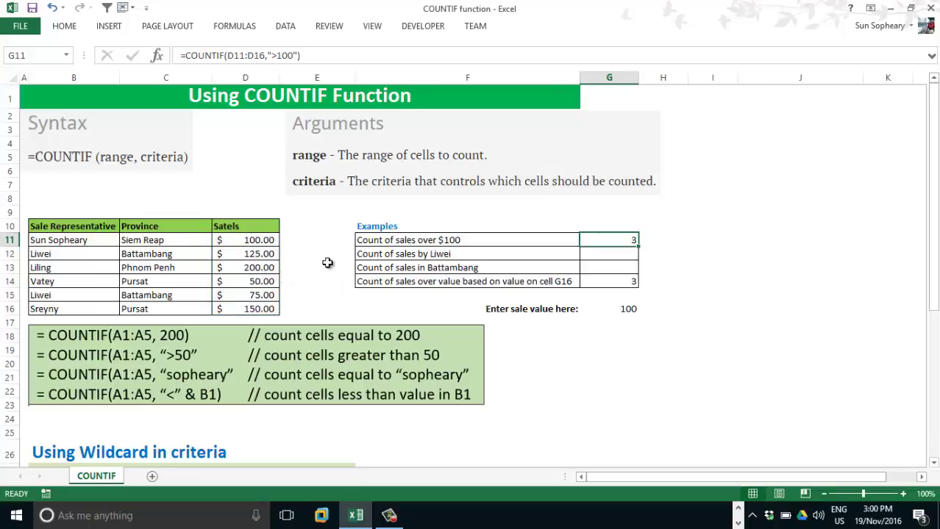
# Check the sales amounts over $100 in cells D12, D13 and D16 against the formula's criterion
pyautogui.click(257, 253)
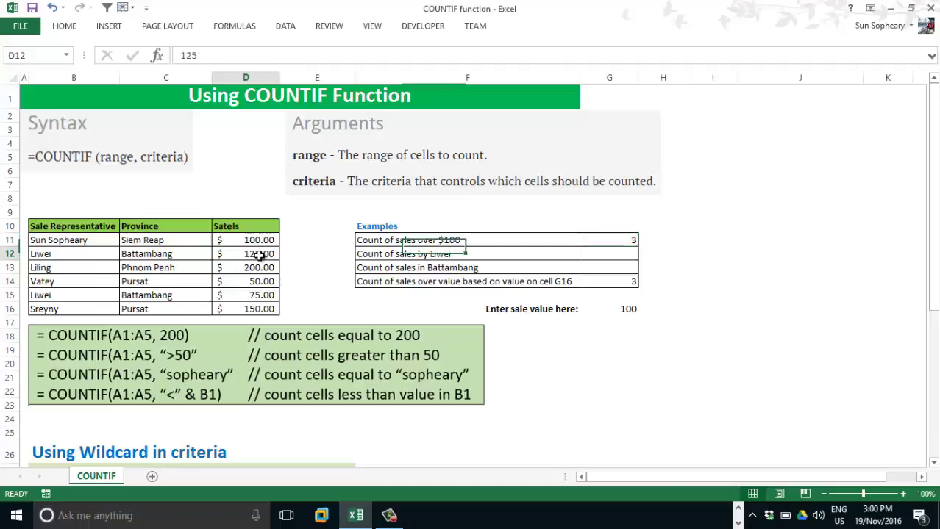
pyautogui.click(262, 266)
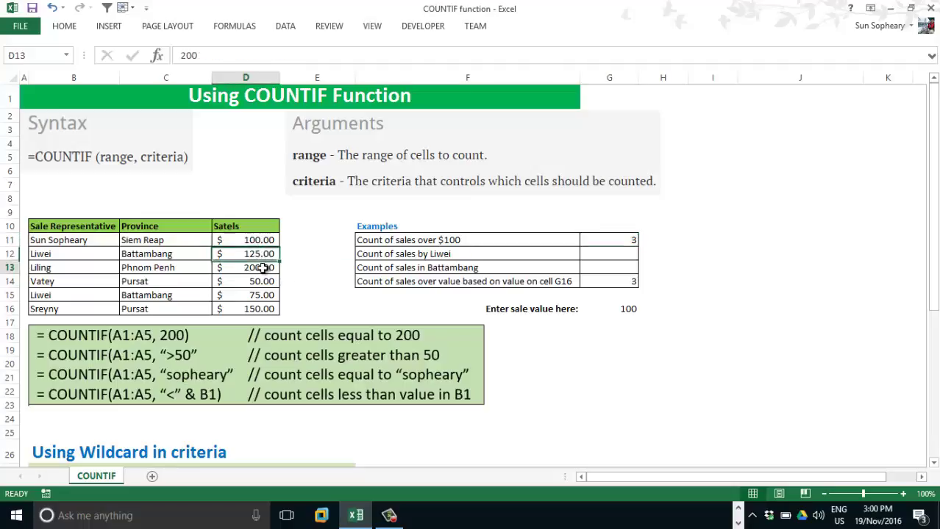
pyautogui.click(260, 312)
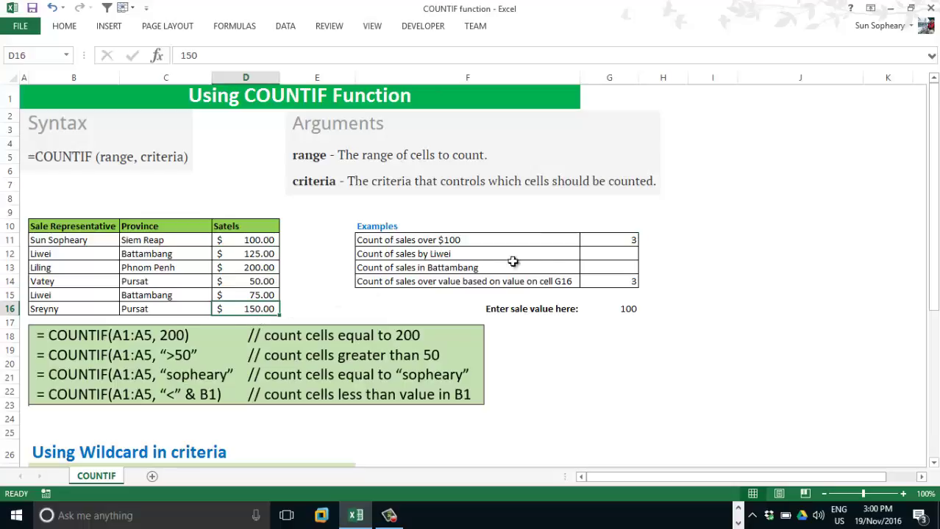
# In G12, enter a COUNTIF formula over B11:B16 with the sales representative's name from B12 as the quoted criterion
pyautogui.click(456, 255)
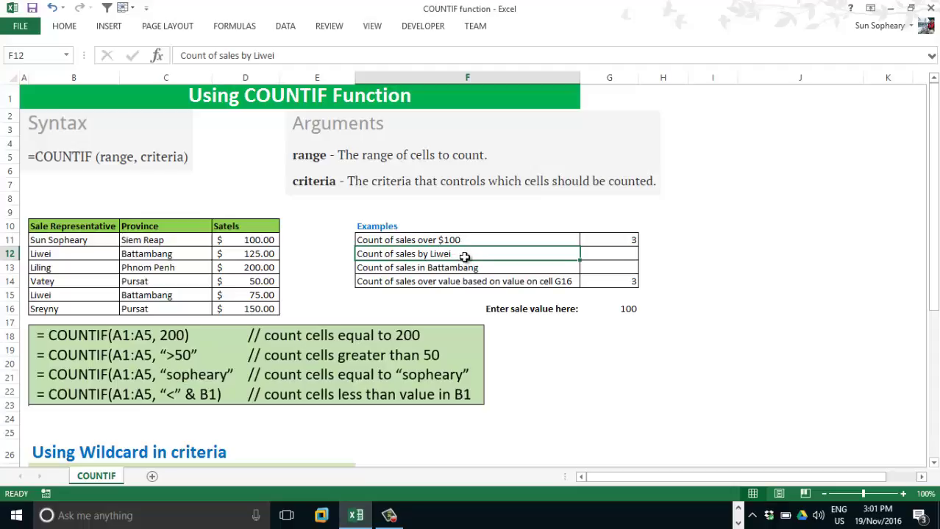
pyautogui.click(608, 254)
pyautogui.write('=')
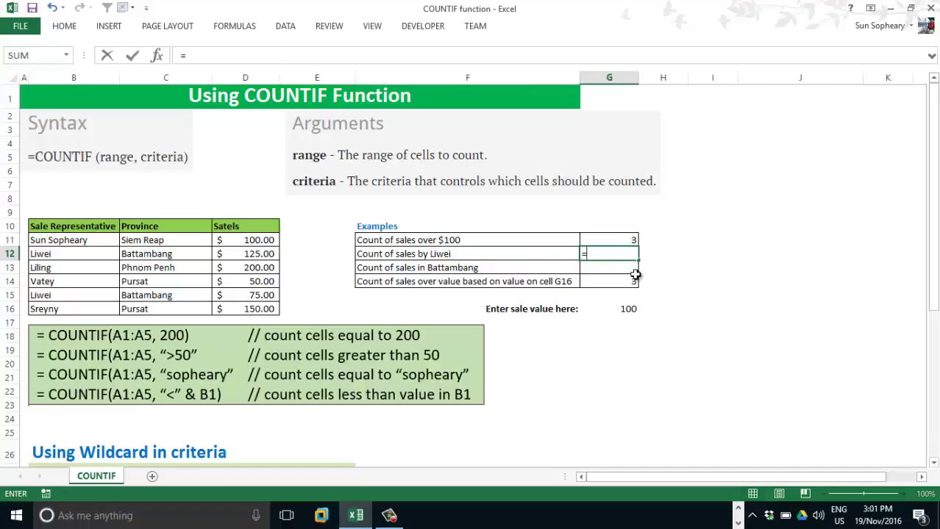
pyautogui.write('C')
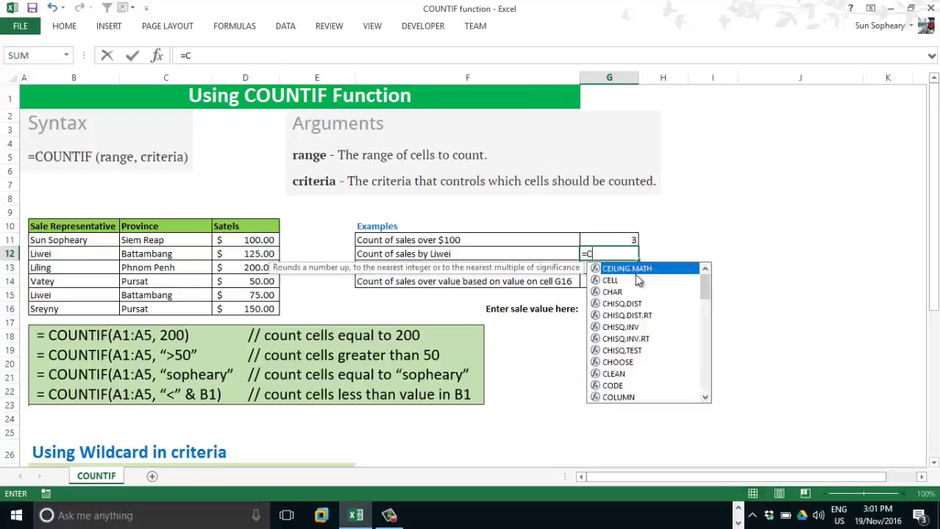
pyautogui.write('OUNTIF(')
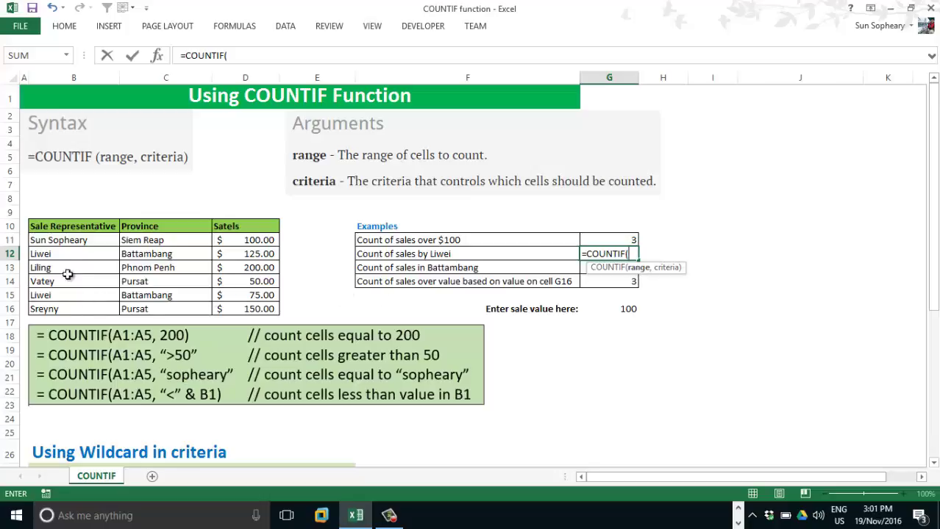
pyautogui.moveTo(70, 241); pyautogui.dragTo(62, 309)
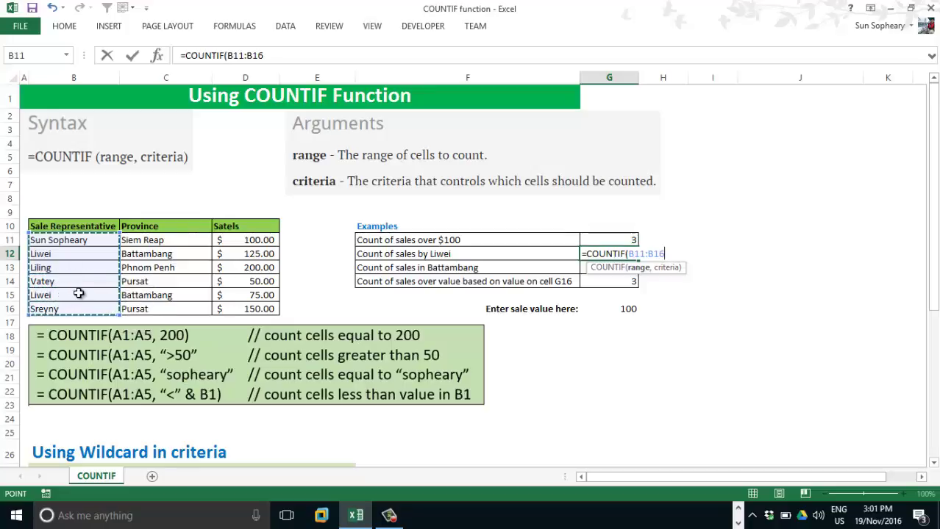
pyautogui.write(',')
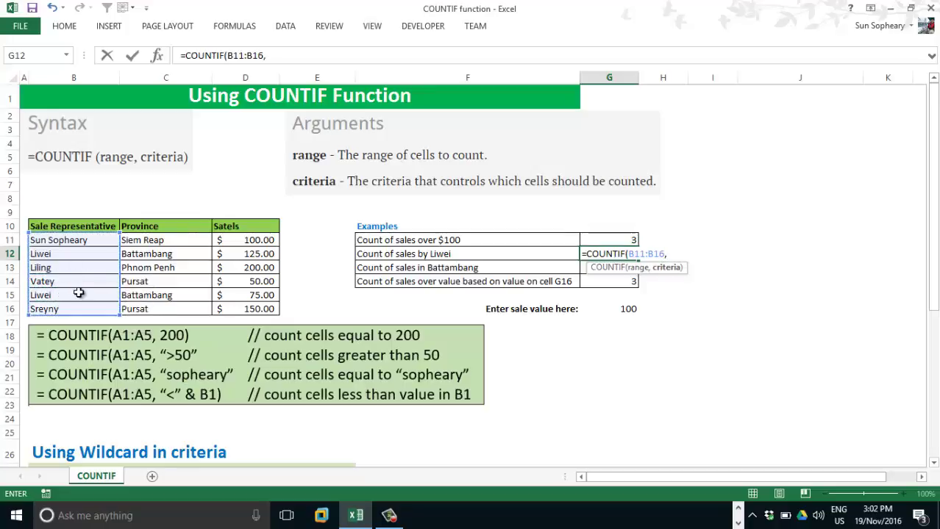
pyautogui.write('"')
pyautogui.write('Liwei")')
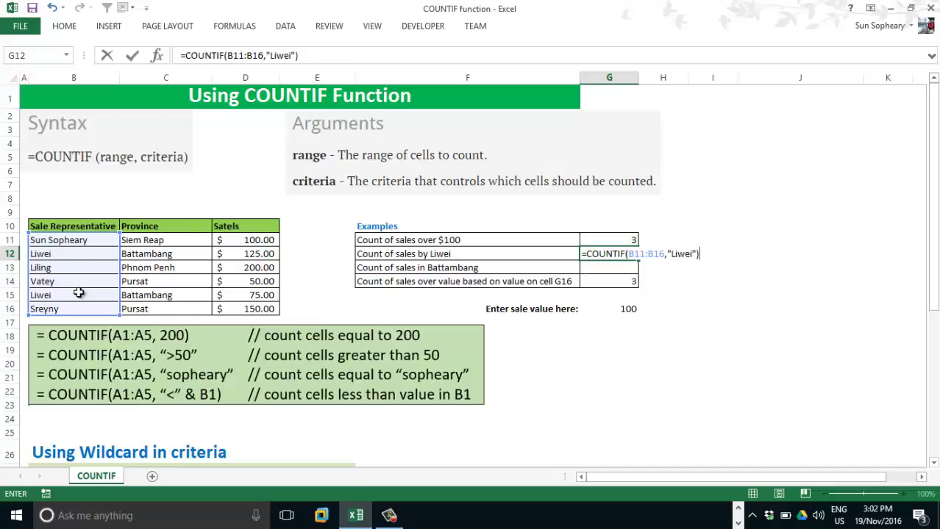
pyautogui.press('Return')
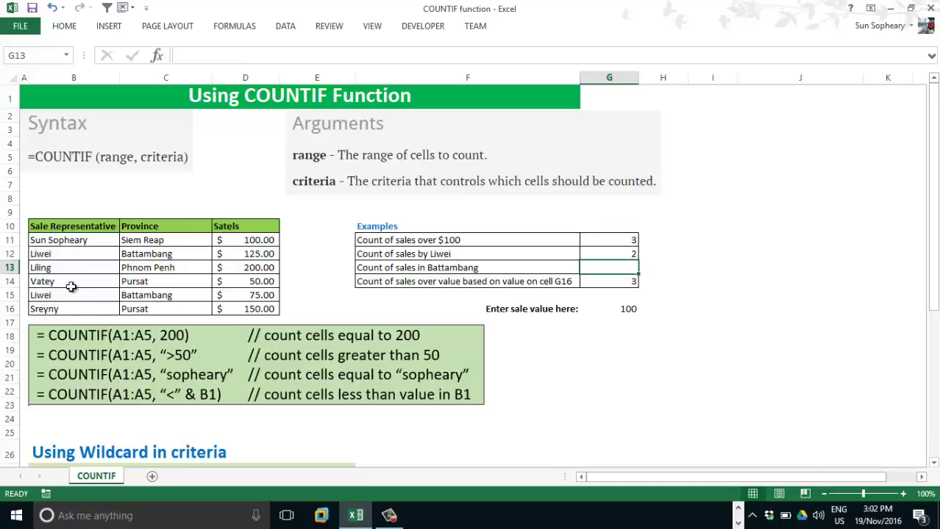
pyautogui.click(55, 254)
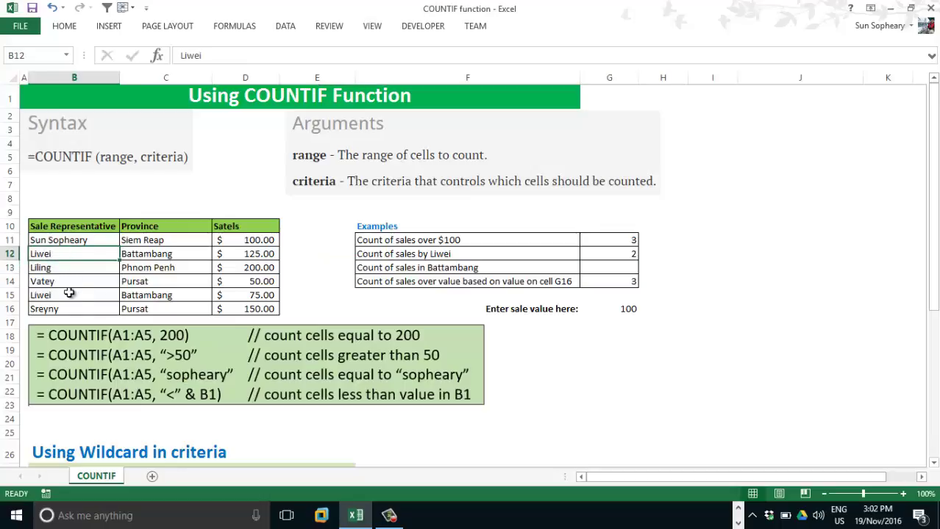
# Enter the formula =COUNTIF(C11:C16,"Battambang") in G13 to count the sales in Battambang, and check it against the Province column
pyautogui.click(566, 269)
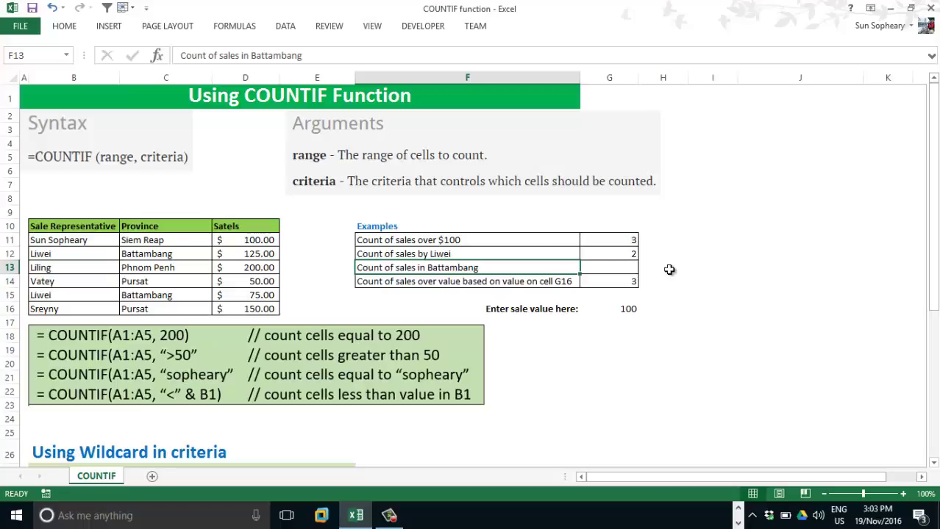
pyautogui.press('Right')
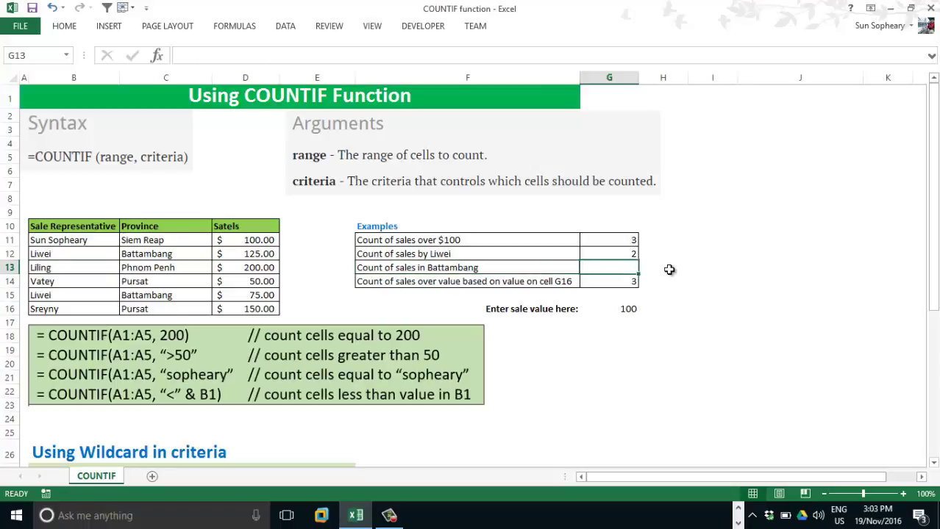
pyautogui.write('=COUNTIF(')
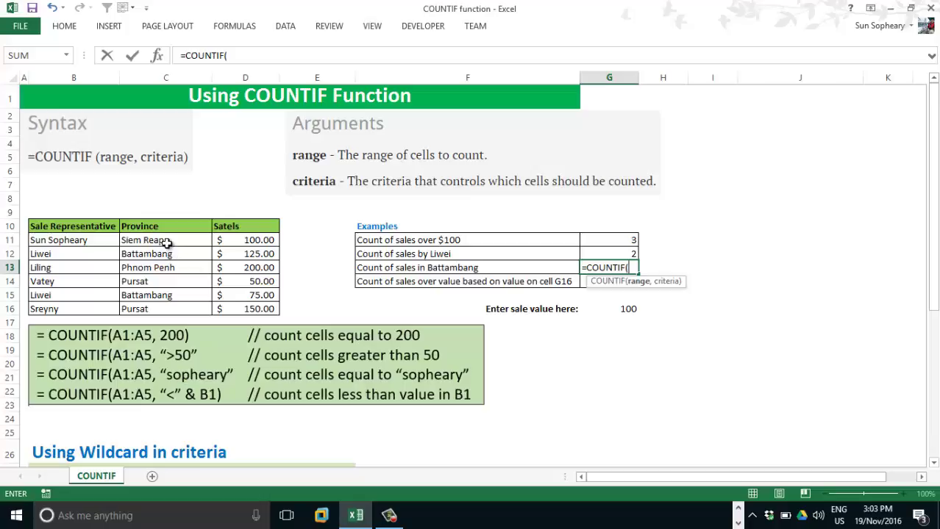
pyautogui.moveTo(169, 239); pyautogui.dragTo(163, 309)
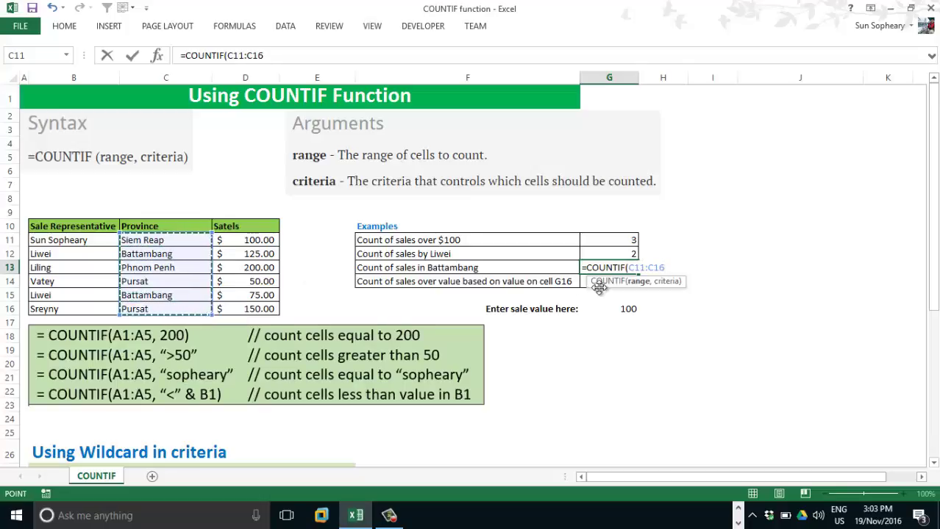
pyautogui.write(',')
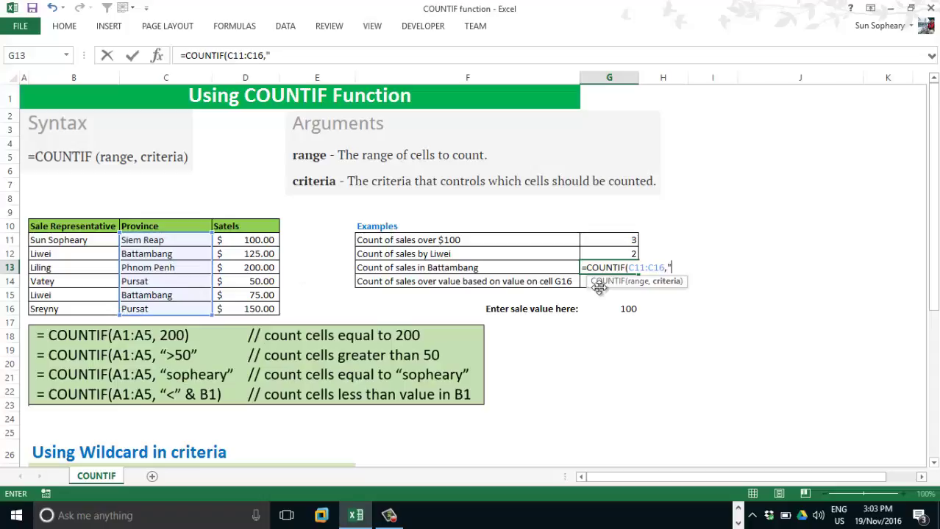
pyautogui.write('"P')
pyautogui.press('BackSpace')
pyautogui.write('Battamba')
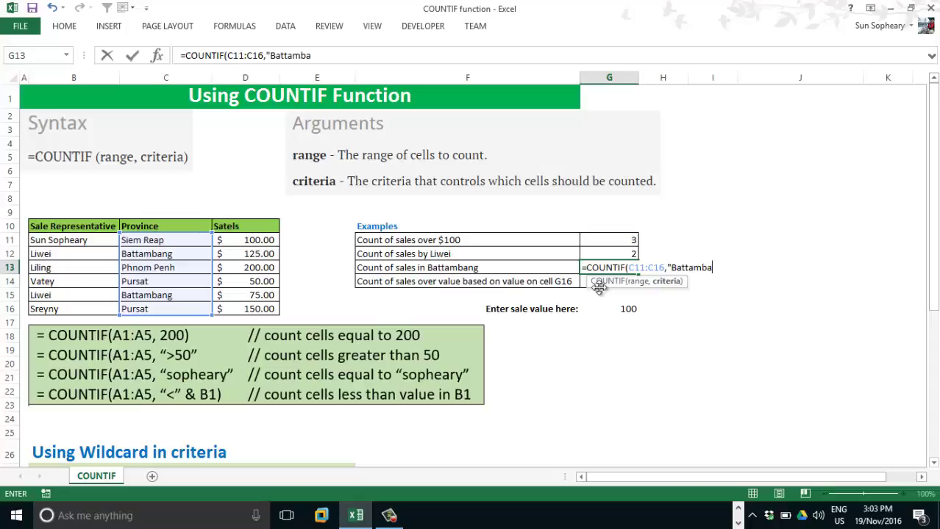
pyautogui.write('ng")')
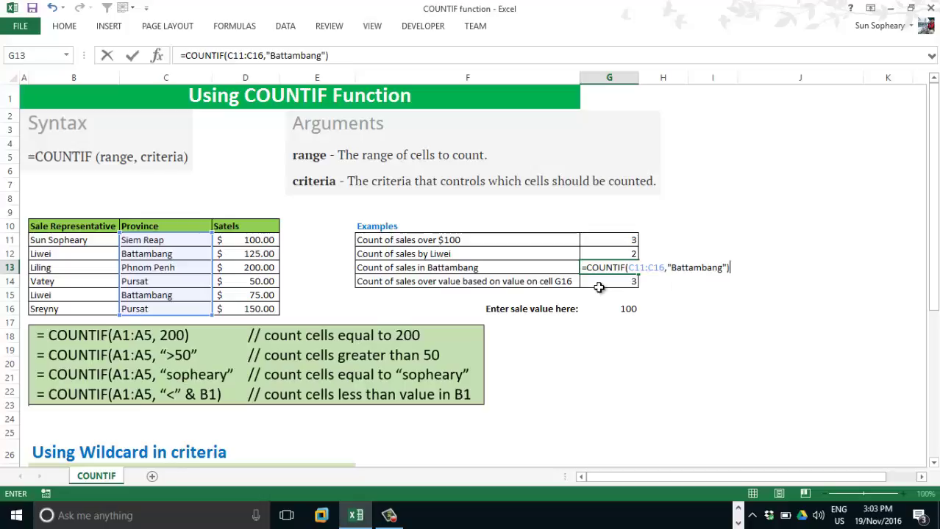
pyautogui.press('Return')
pyautogui.press('Up')
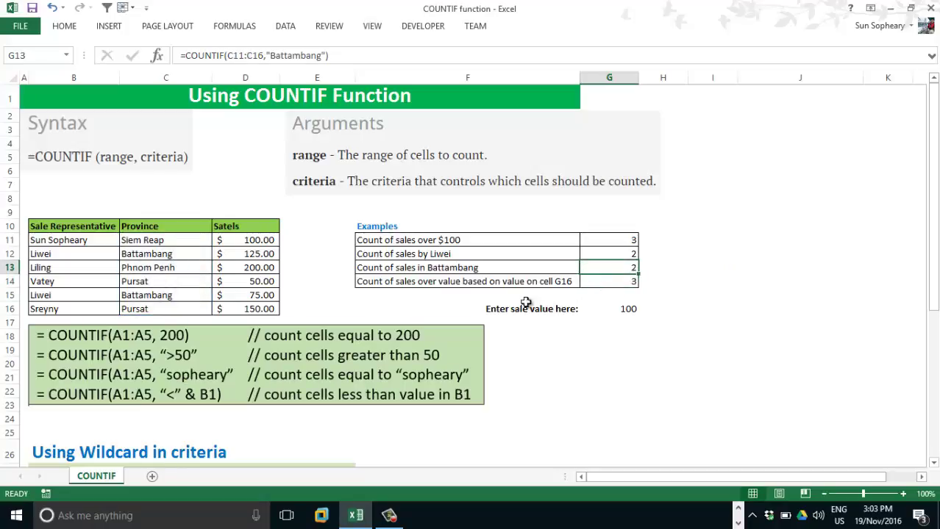
pyautogui.click(162, 256)
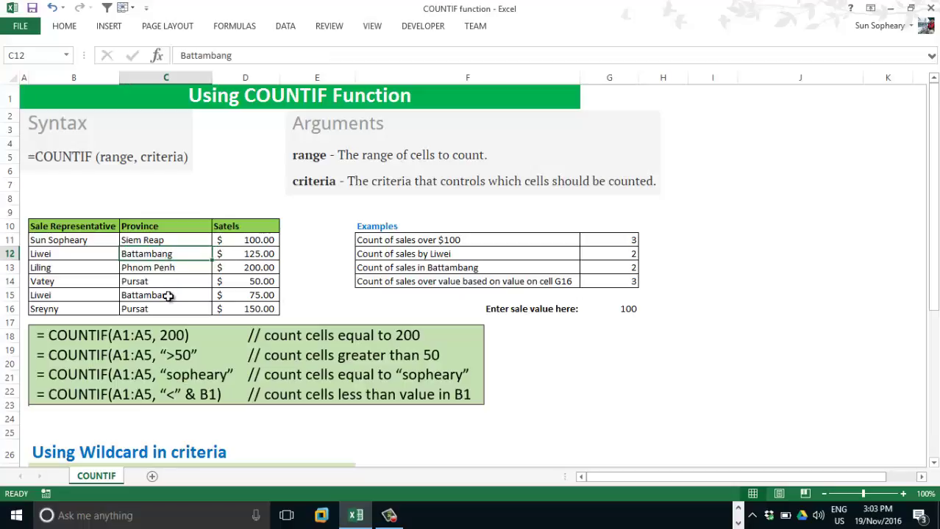
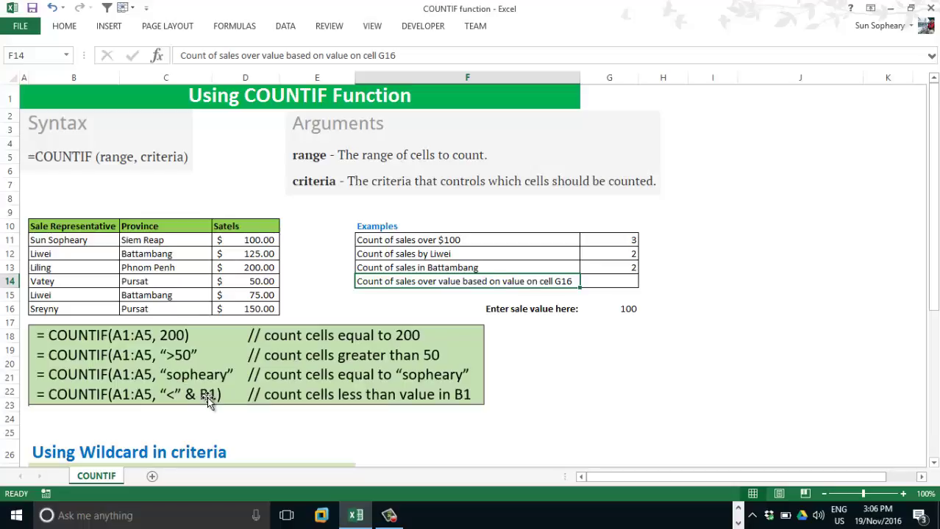
# Enter the formula =COUNTIF(D11:D16,">" & G16) in G14 to count the sales over the value in G16
pyautogui.click(622, 284)
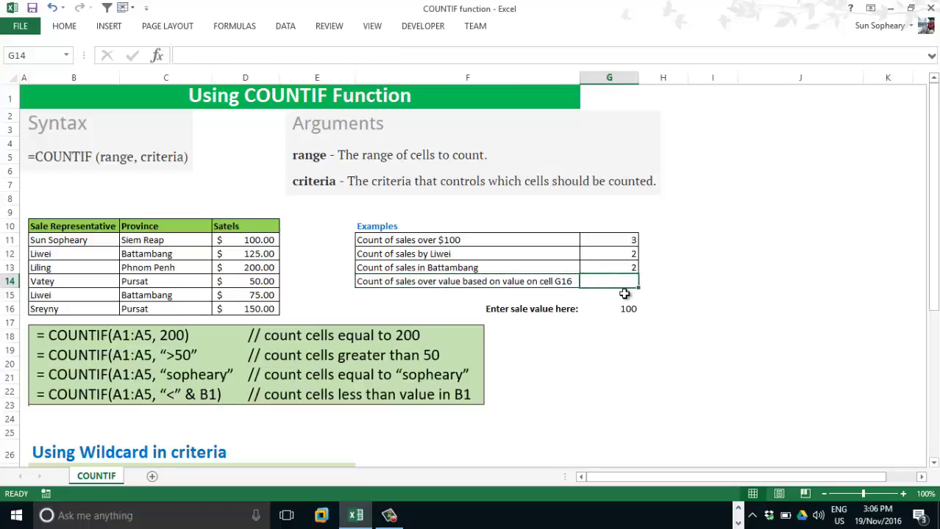
pyautogui.write('=COUNTIF')
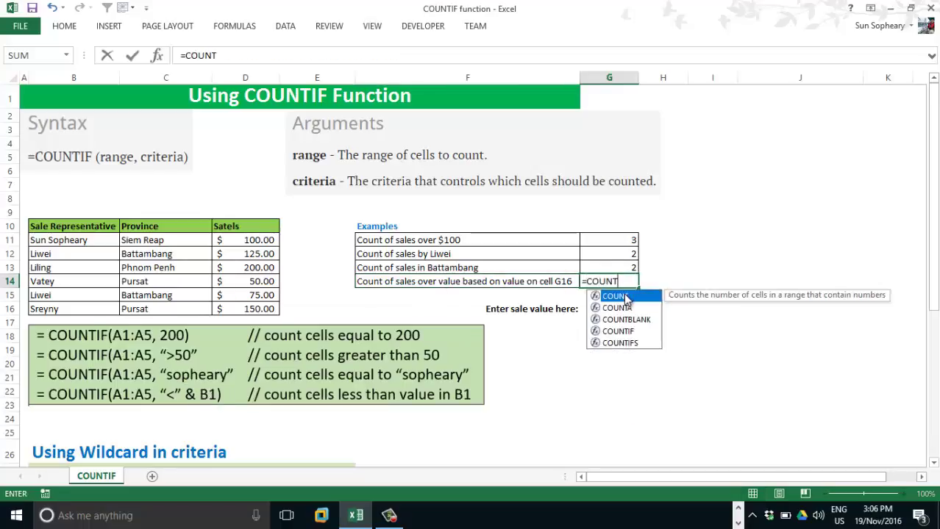
pyautogui.doubleClick(625, 297)
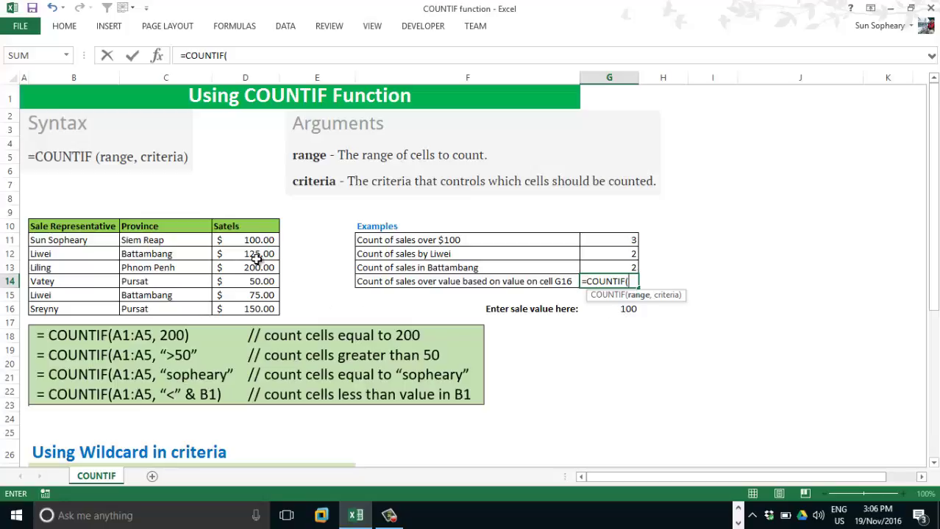
pyautogui.moveTo(252, 243); pyautogui.dragTo(254, 308)
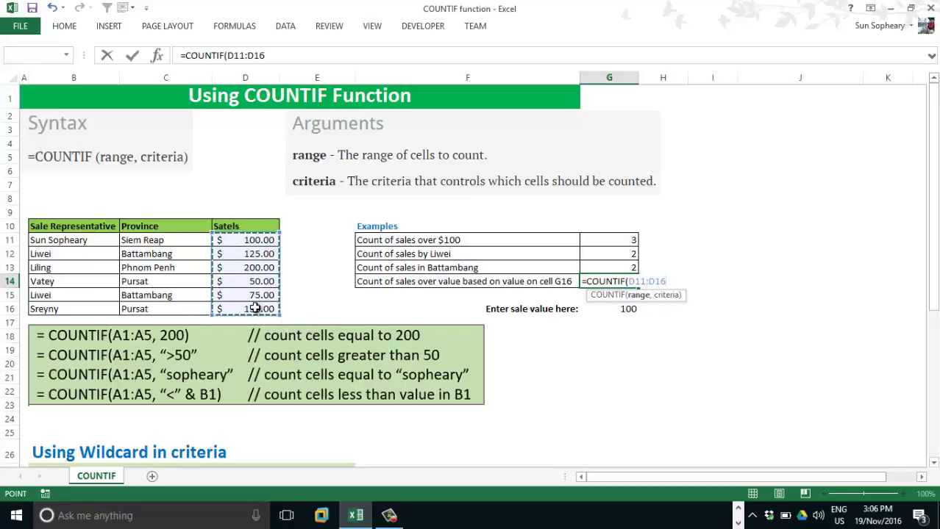
pyautogui.write(',')
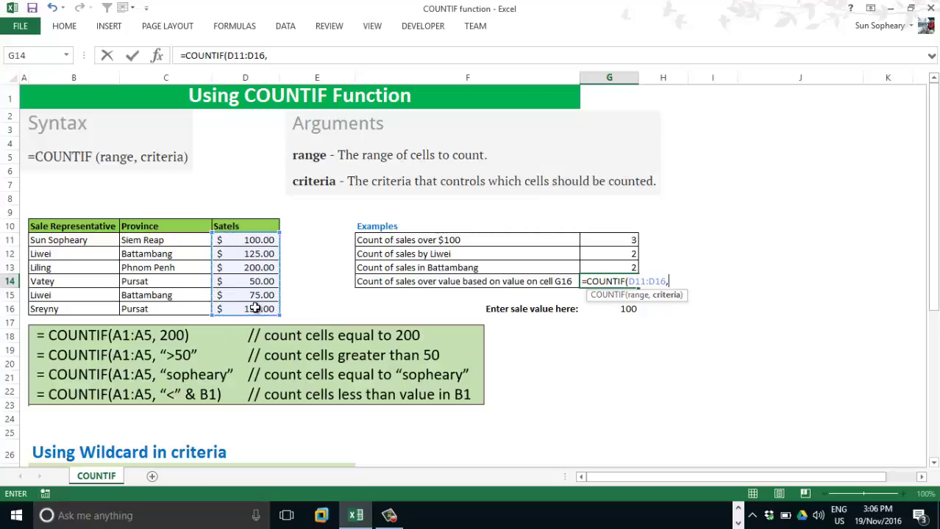
pyautogui.write('">" & G16')
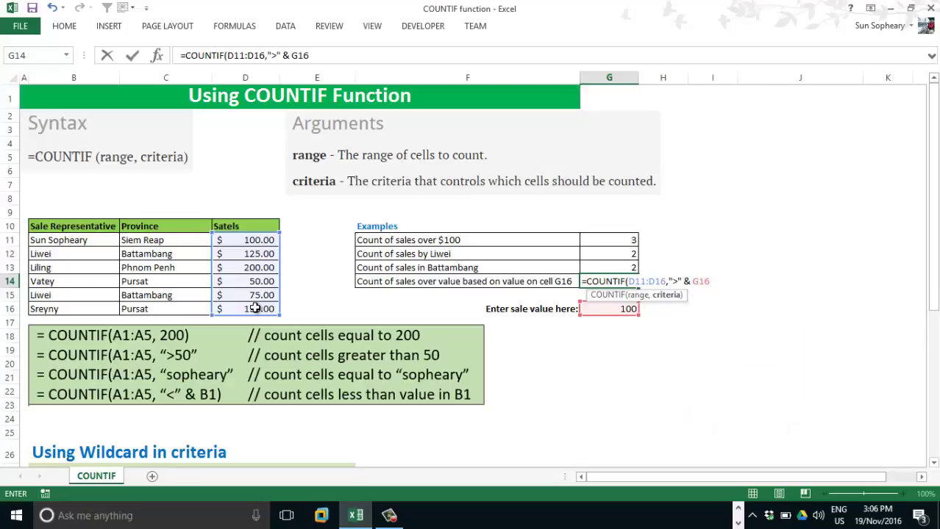
pyautogui.write(')')
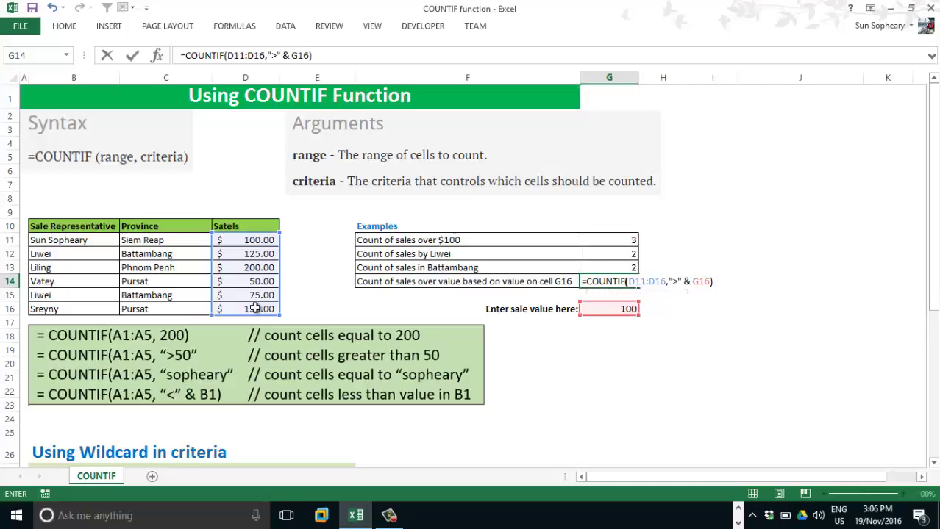
pyautogui.press('Return')
pyautogui.press('Up')
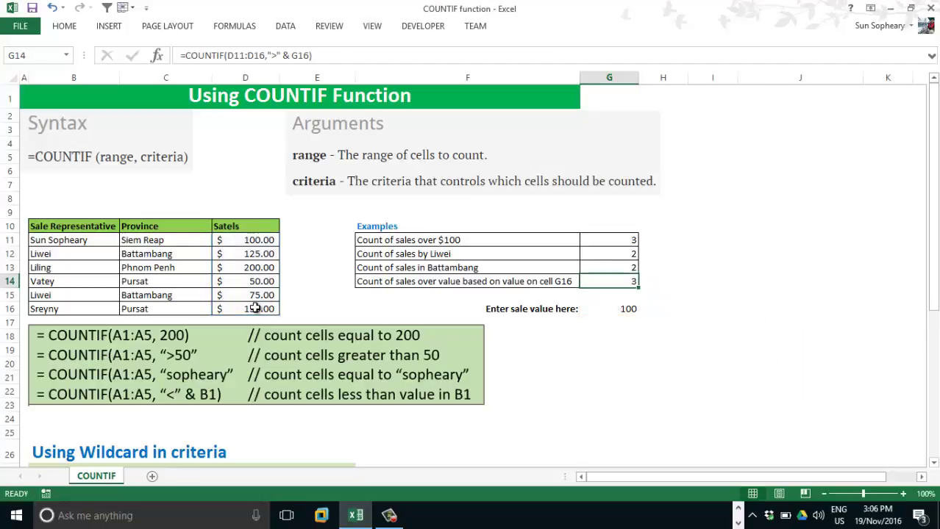
# Check the formula in G14 and its threshold cell G16 against the sales amounts in D12, D13 and D16
pyautogui.click(623, 311)
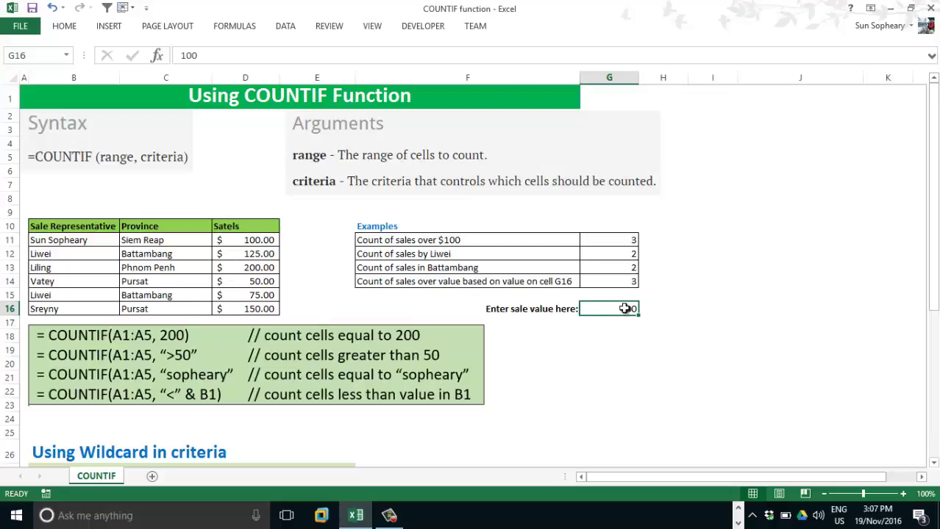
pyautogui.click(631, 282)
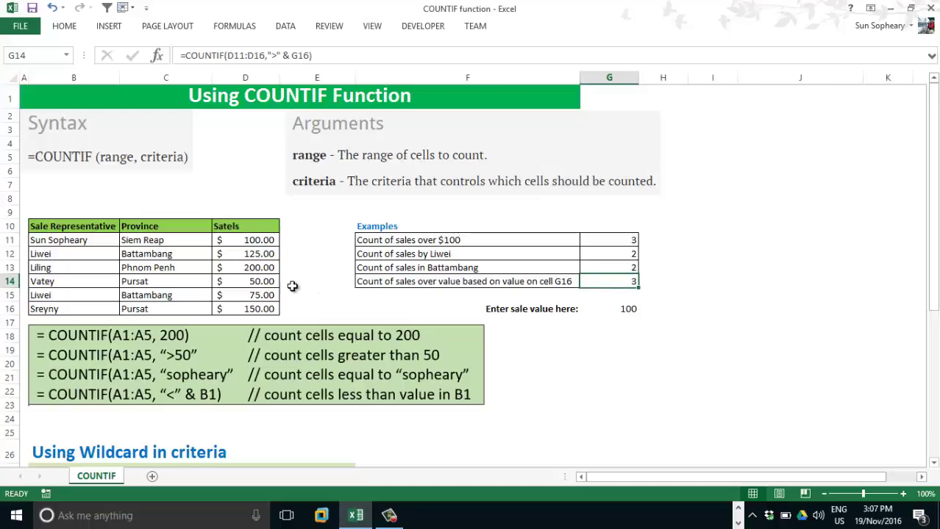
pyautogui.click(268, 254)
pyautogui.click(270, 267)
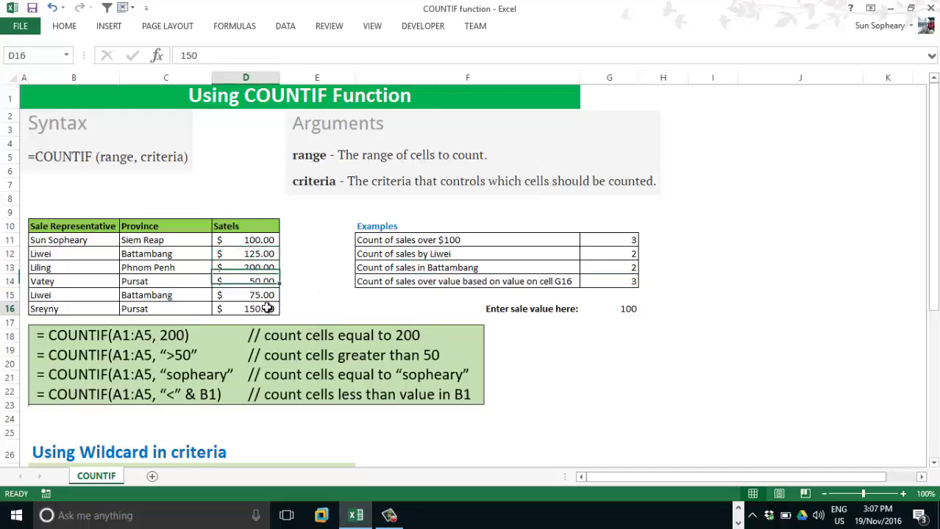
# Set the sale value in G16 to 150 and check the G14 count against the sales amounts in D11:D16
pyautogui.click(628, 309)
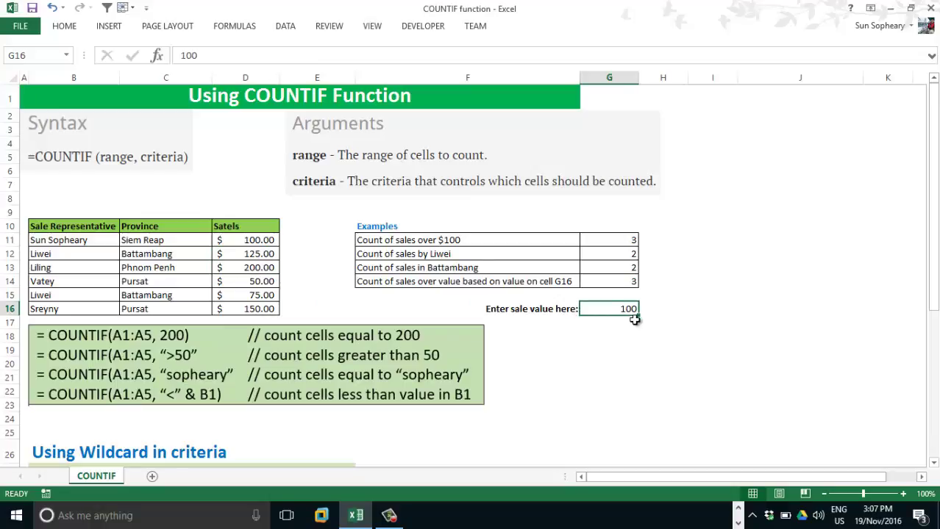
pyautogui.write('150')
pyautogui.press('Return')
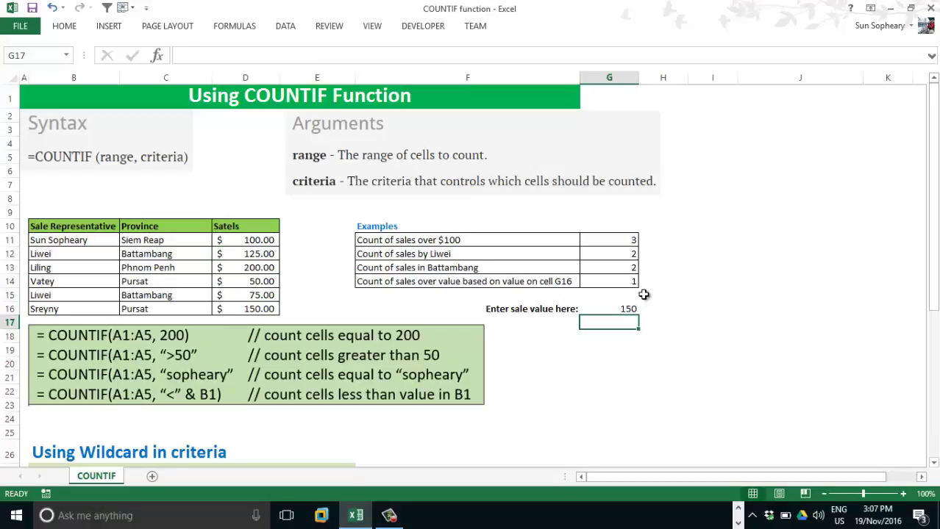
pyautogui.click(633, 283)
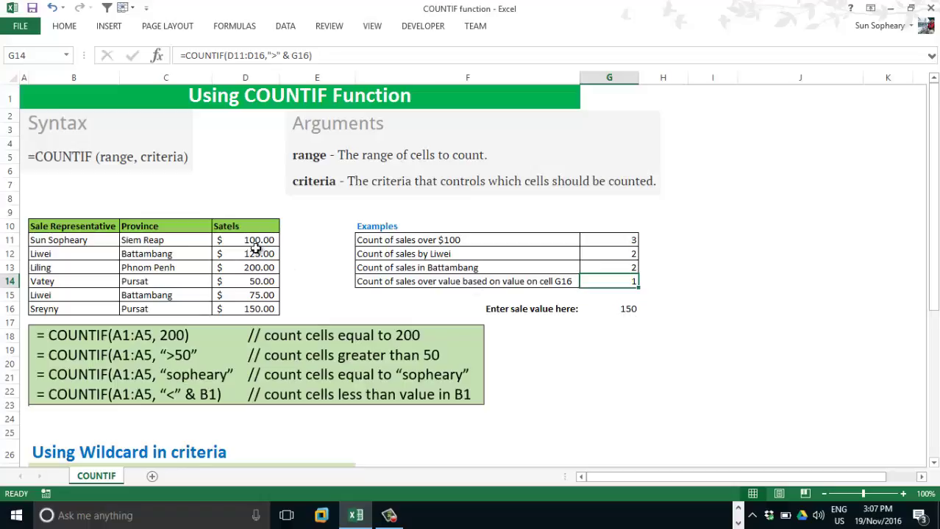
pyautogui.moveTo(258, 240); pyautogui.dragTo(259, 307)
pyautogui.click(264, 270)
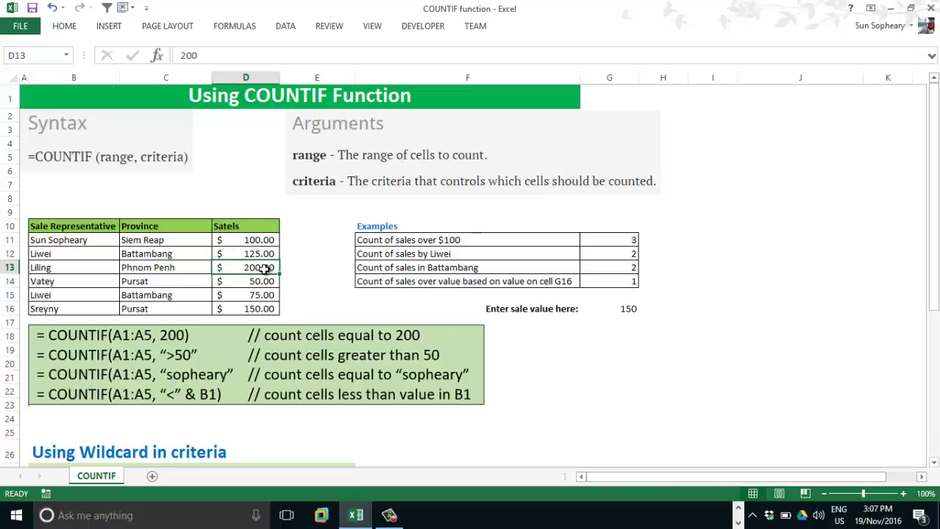
# Review the meaning of the wildcard characters ?, * and ~ in the wildcard criteria section
pyautogui.scroll(-4, 218, 217)
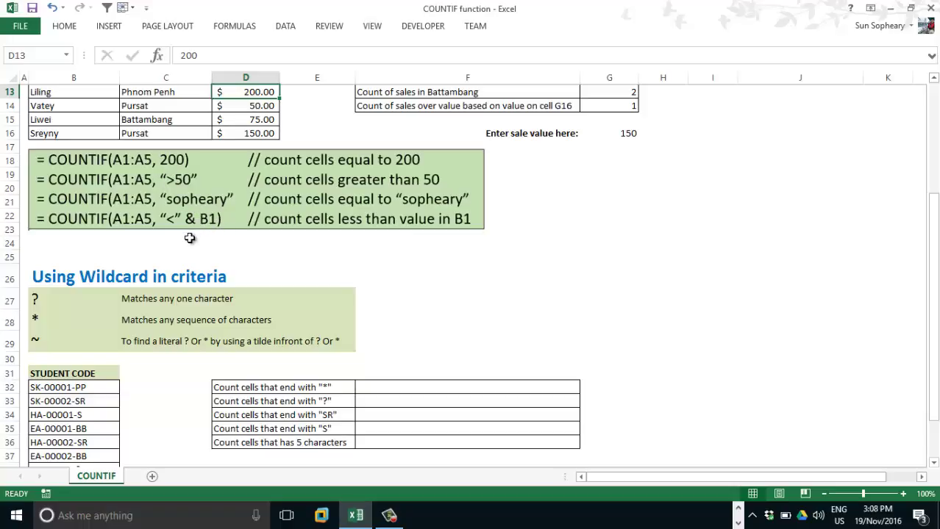
pyautogui.scroll(-2, 59, 218)
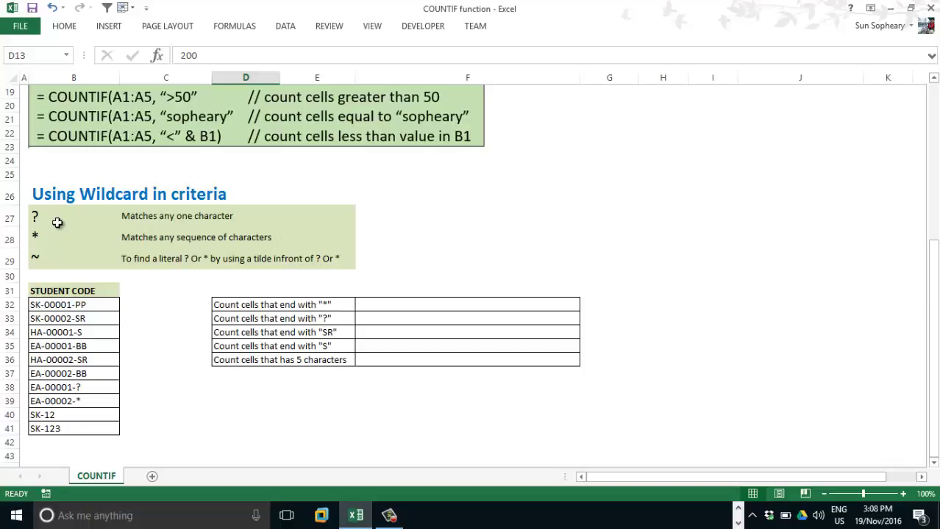
pyautogui.click(57, 242)
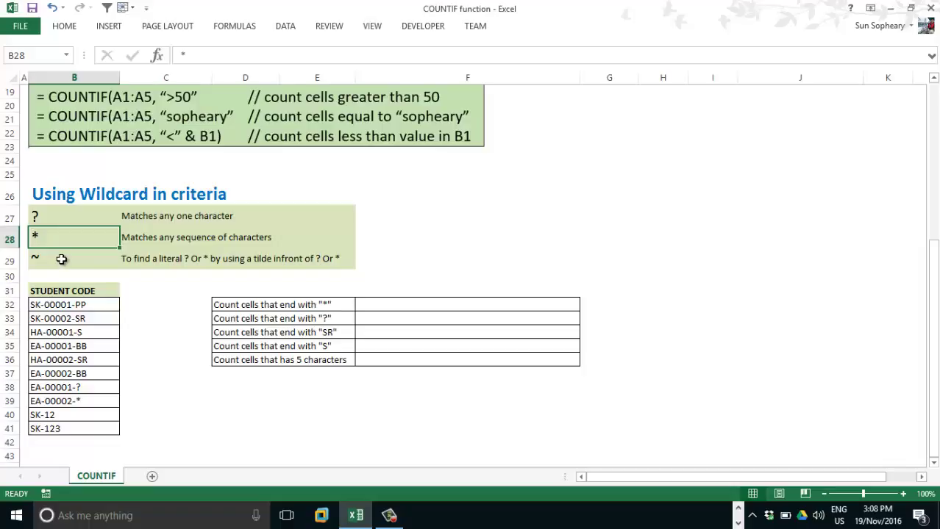
pyautogui.click(62, 259)
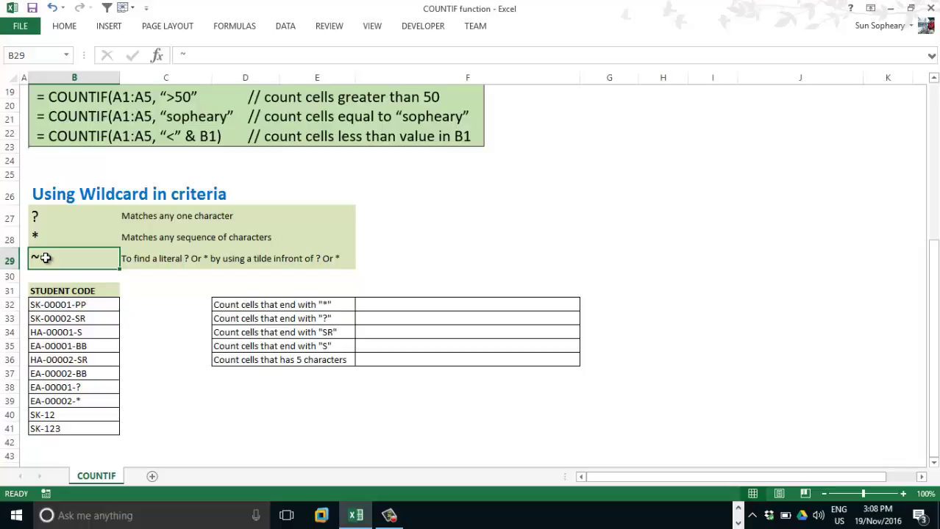
# Look through the student codes in B32:B41 for codes ending with an asterisk, as the example in D32 asks
pyautogui.scroll(-1, 45, 257)
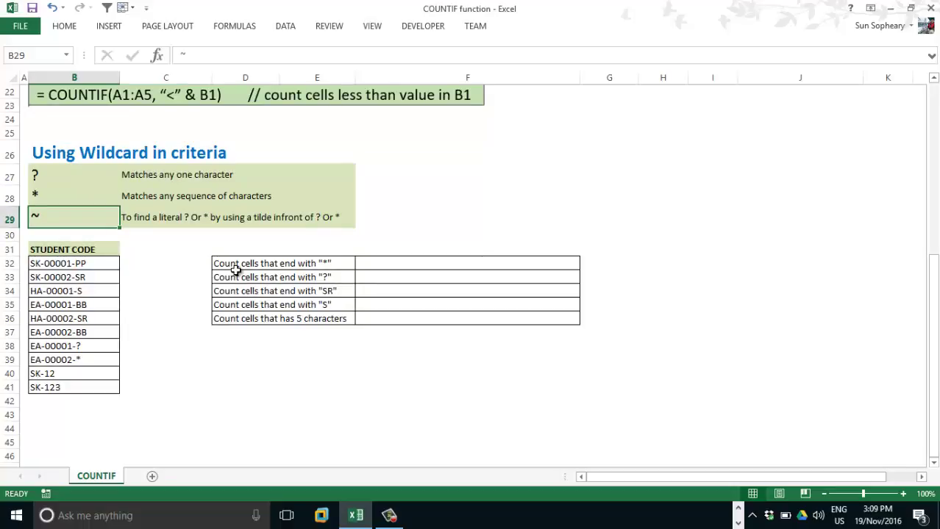
pyautogui.click(358, 263)
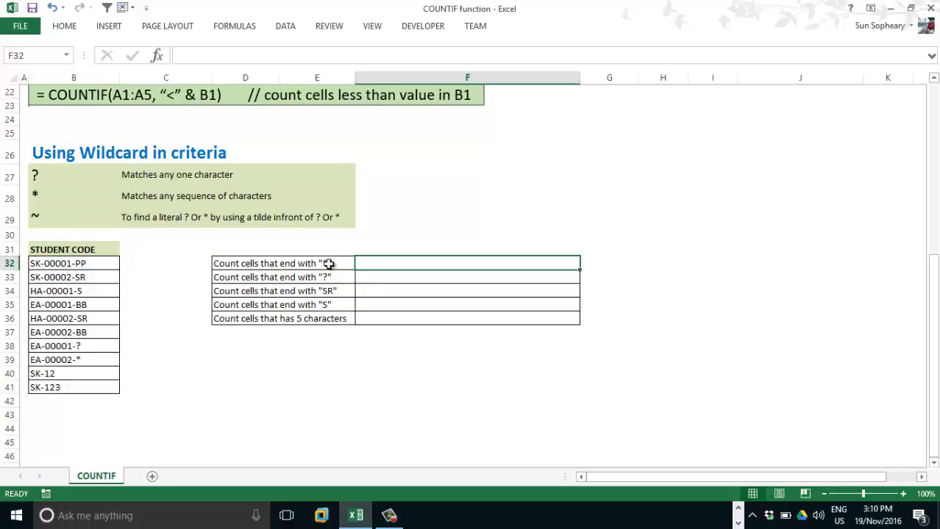
pyautogui.click(347, 264)
pyautogui.click(375, 263)
pyautogui.moveTo(96, 265); pyautogui.dragTo(91, 385)
pyautogui.click(91, 360)
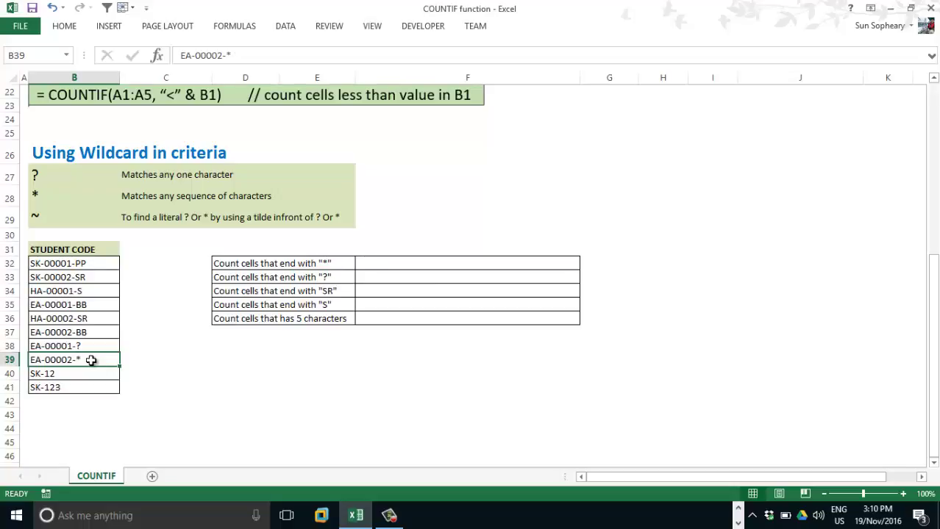
pyautogui.click(338, 264)
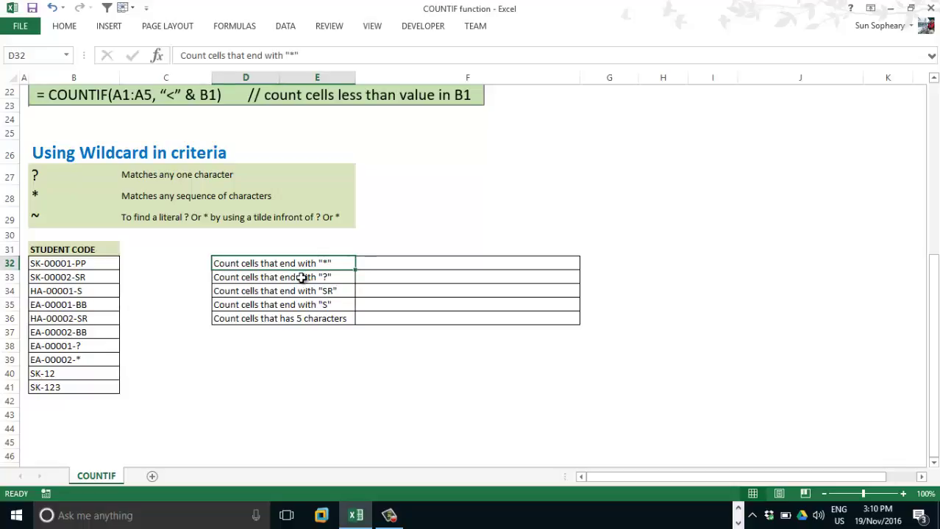
# Enter the formula =COUNTIF(B32:B41,"*~*") in F32 to count the student codes that end with an asterisk
pyautogui.click(379, 264)
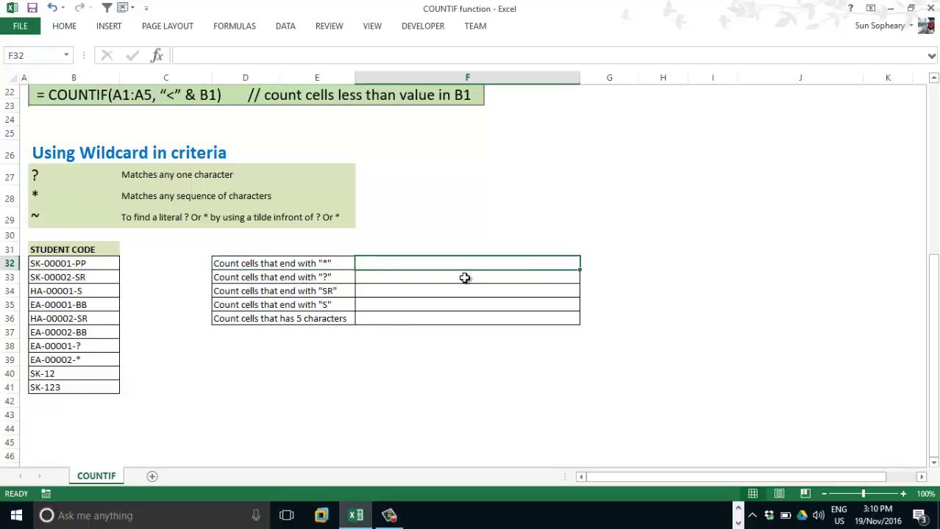
pyautogui.write('=COUN')
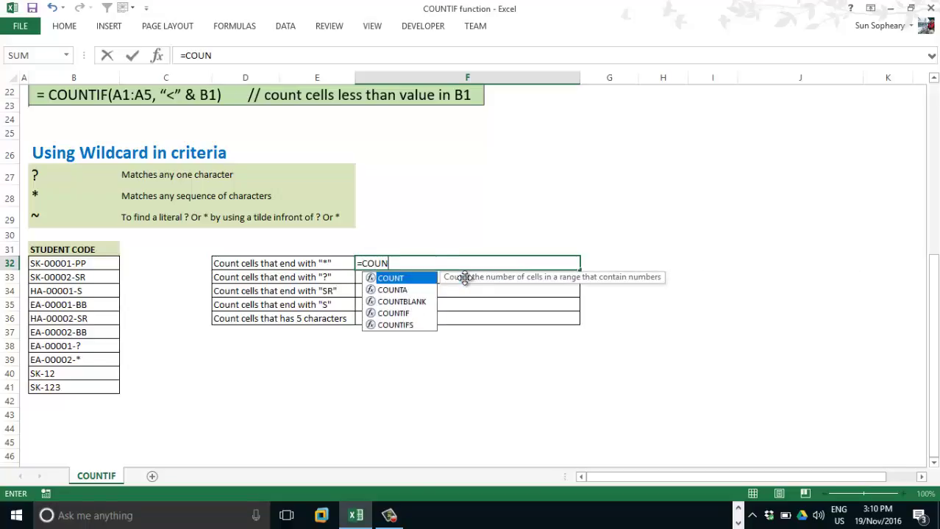
pyautogui.write('TIF(')
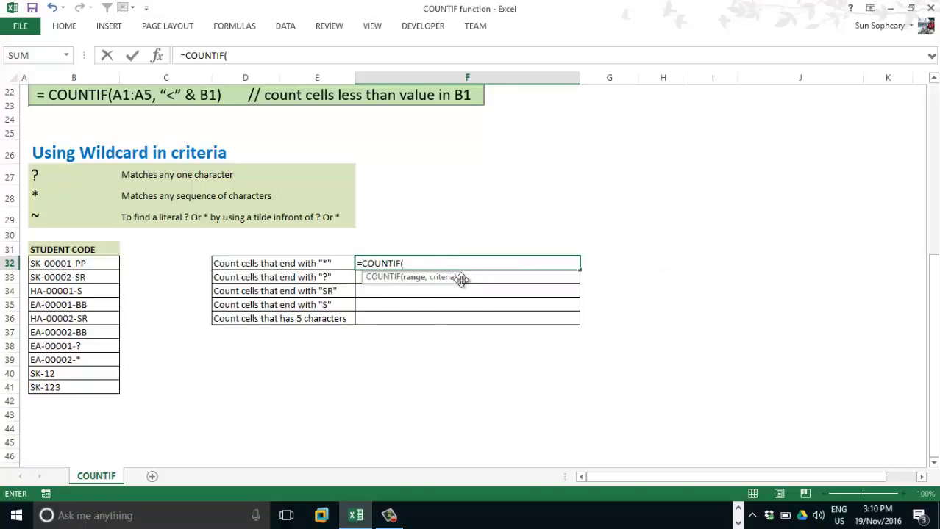
pyautogui.moveTo(105, 263); pyautogui.dragTo(103, 387)
pyautogui.write(',')
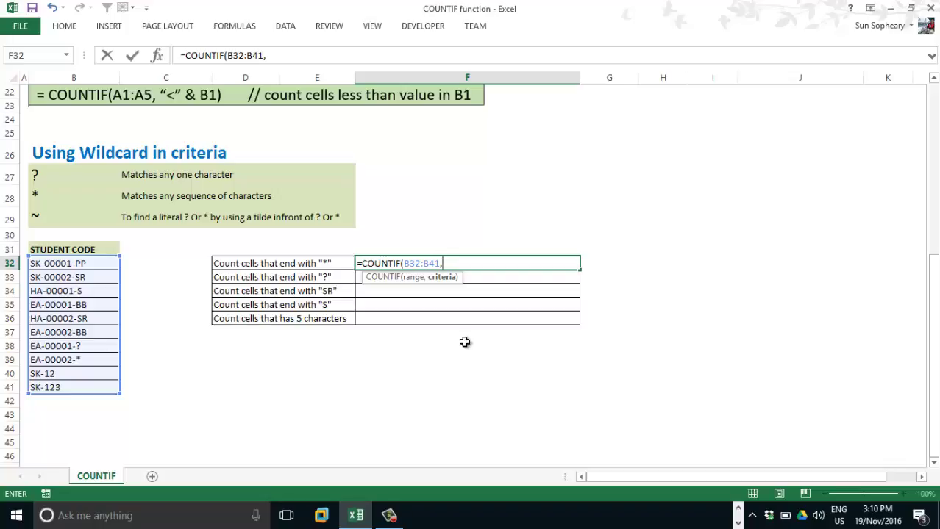
pyautogui.write('"')
pyautogui.click(444, 263)
pyautogui.write('"')
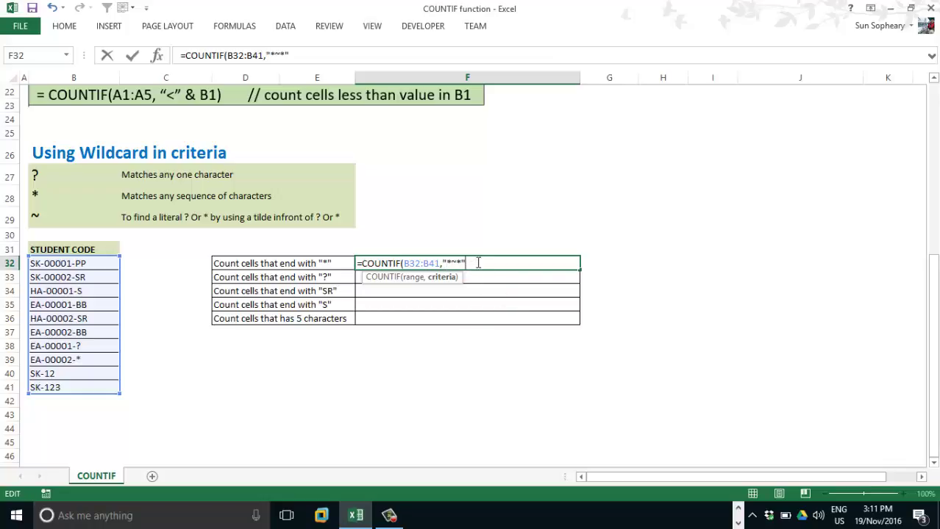
pyautogui.write(')')
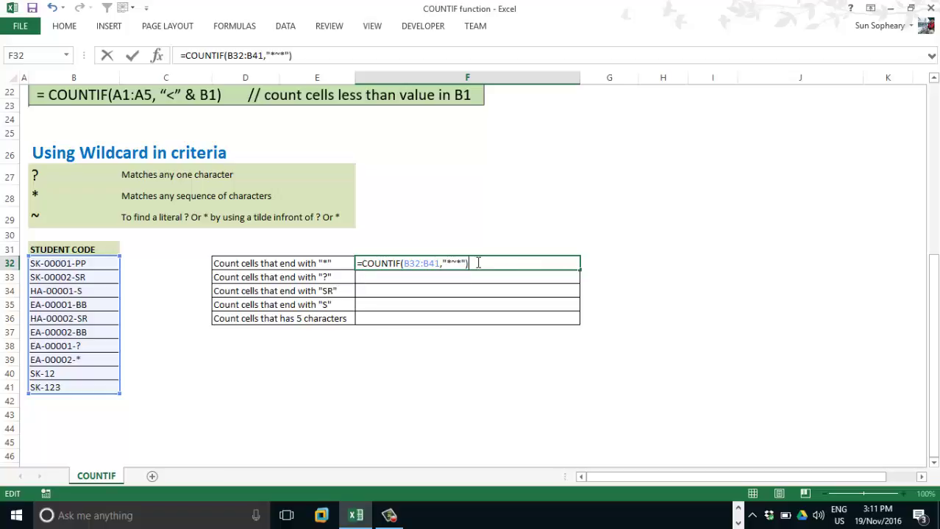
pyautogui.press('Return')
pyautogui.click(478, 265)
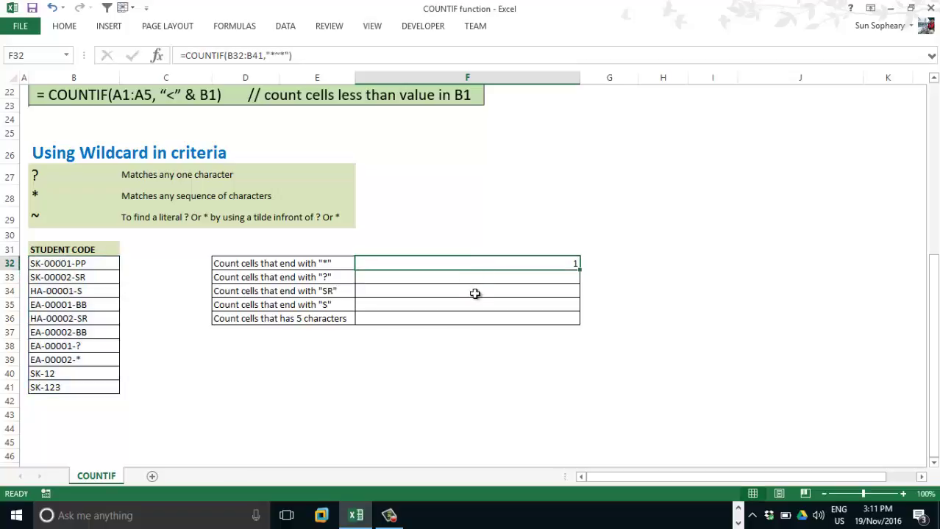
# Enter the formula =COUNTIF(B32:B41,"*~?") in F33 to count the student codes that end with a question mark
pyautogui.press('Down')
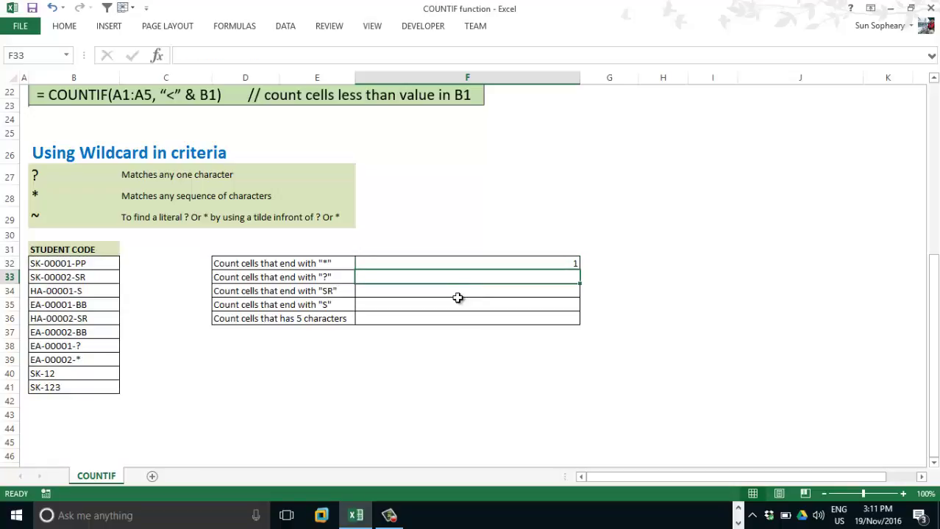
pyautogui.write('=COUN')
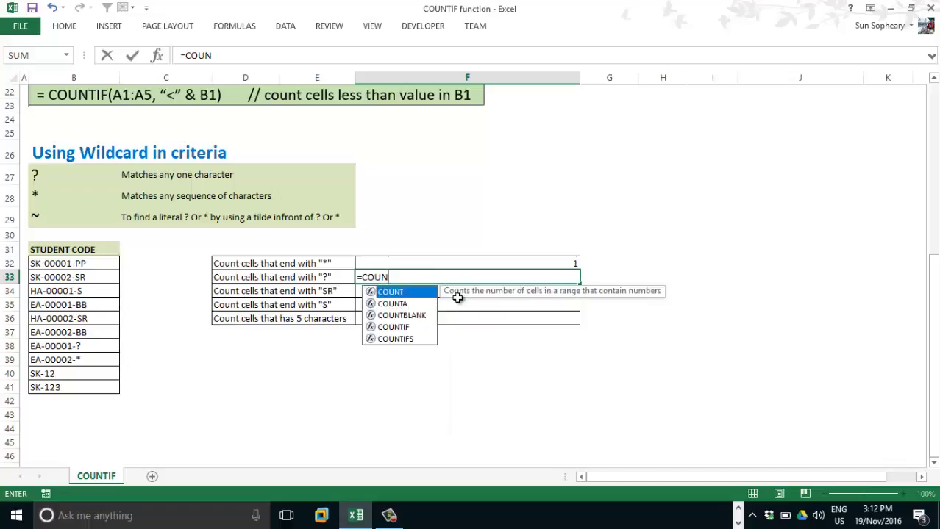
pyautogui.write('TIF(')
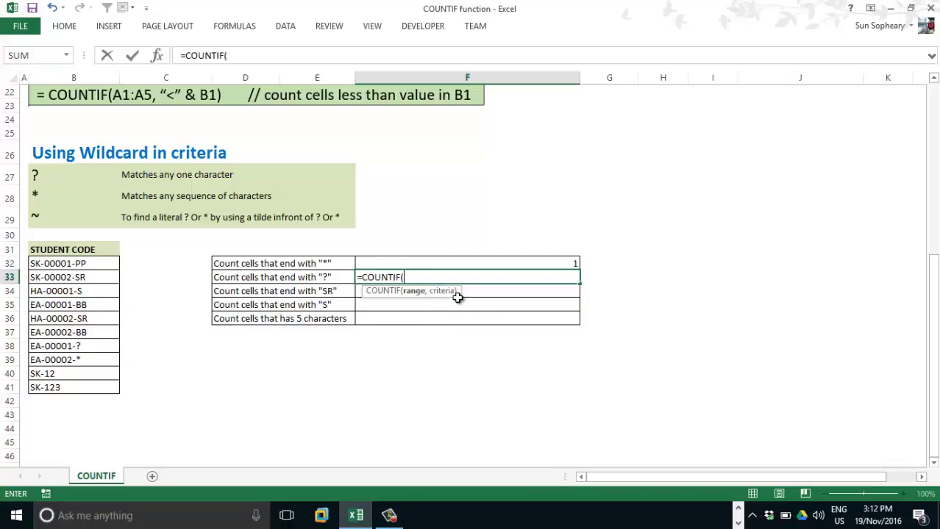
pyautogui.moveTo(91, 263); pyautogui.dragTo(99, 379)
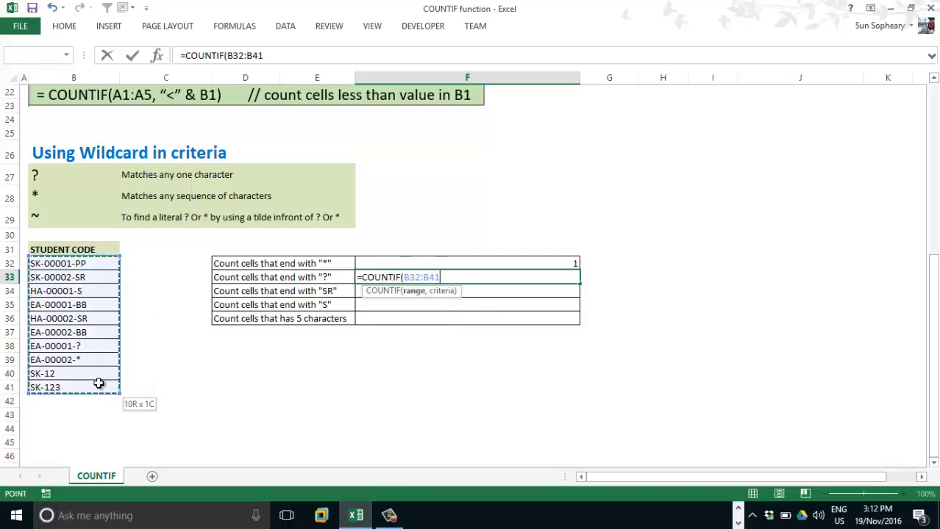
pyautogui.write(',')
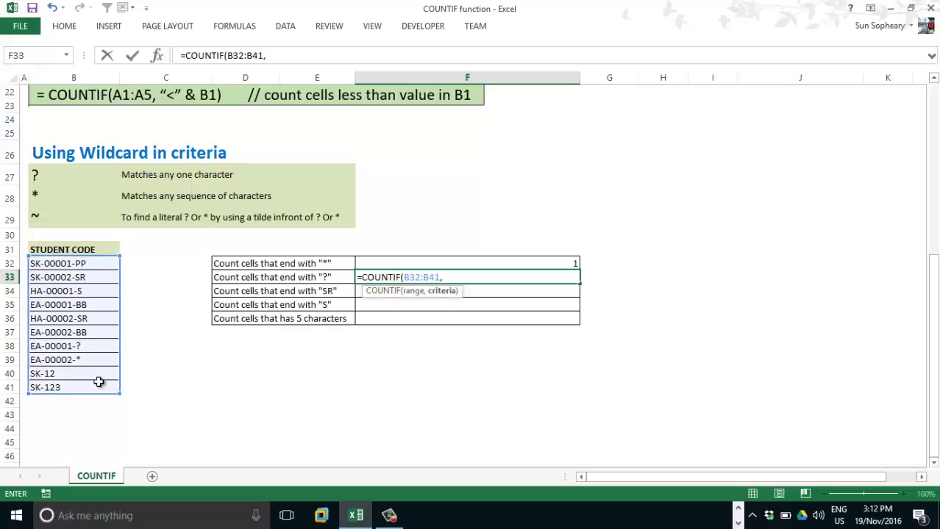
pyautogui.write('"*~?")')
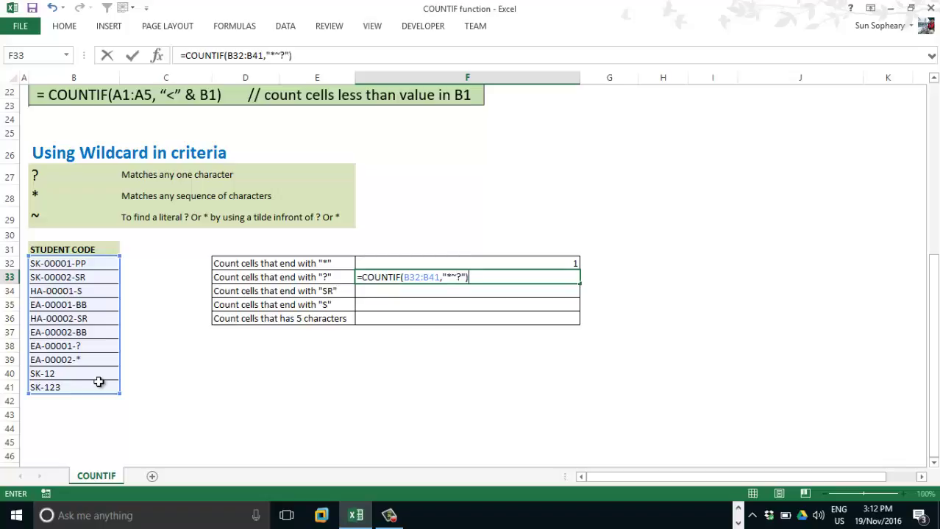
pyautogui.press('Return')
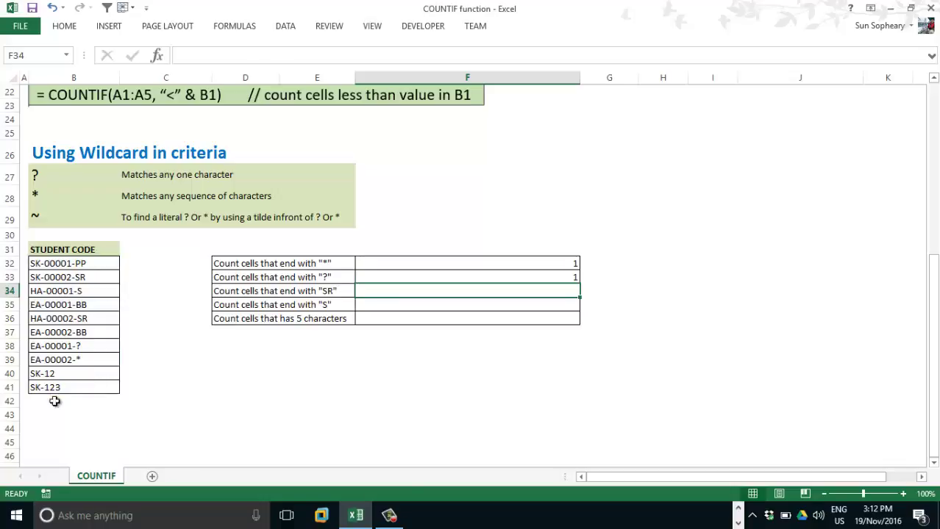
# Change the student code in B40 to SK-12-? and check the question mark count in F33
pyautogui.click(82, 371)
pyautogui.click(86, 364)
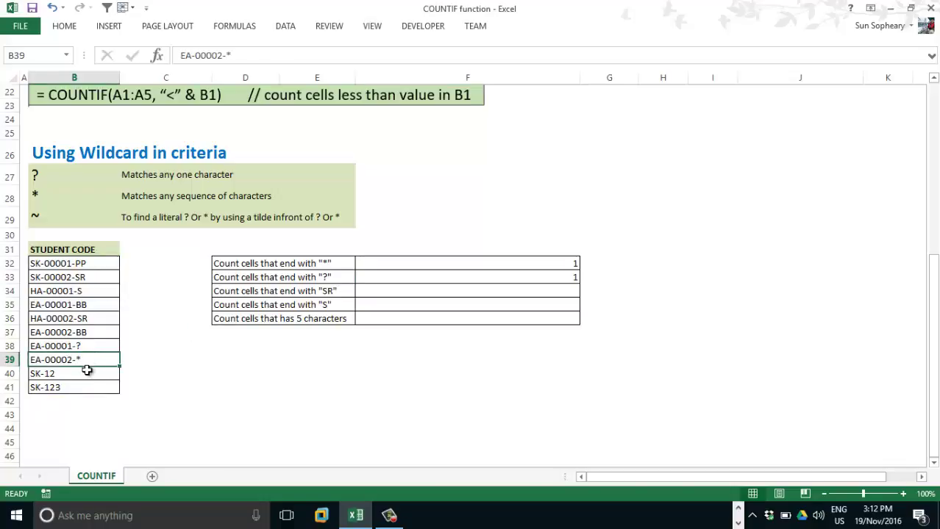
pyautogui.click(86, 374)
pyautogui.doubleClick(86, 375)
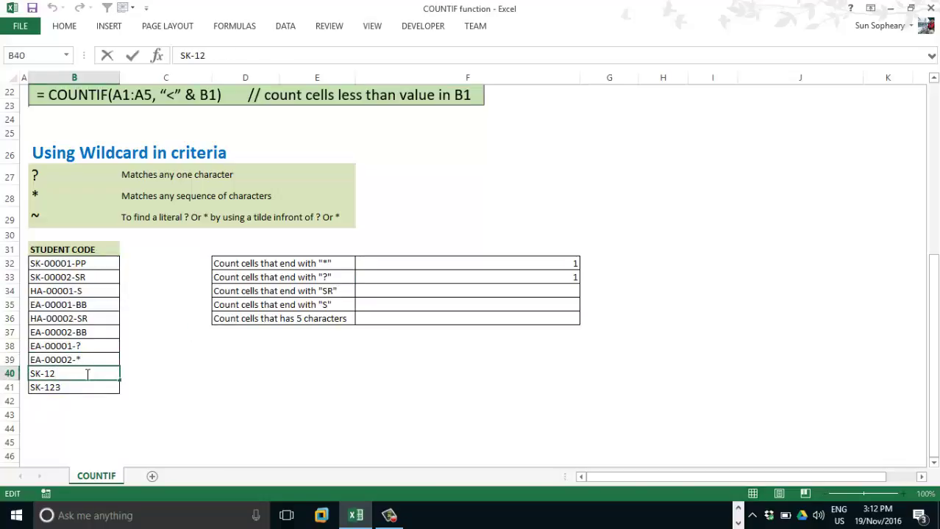
pyautogui.write('-?')
pyautogui.press('Return')
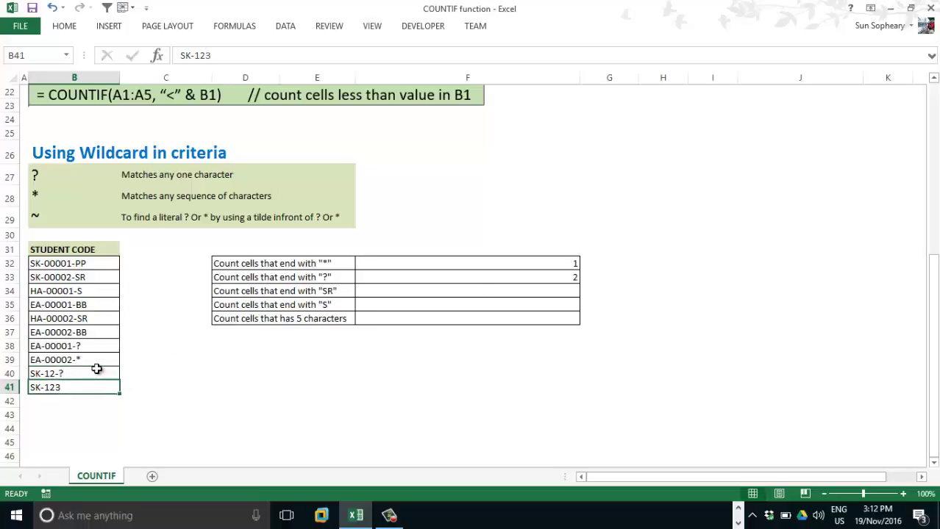
pyautogui.click(95, 370)
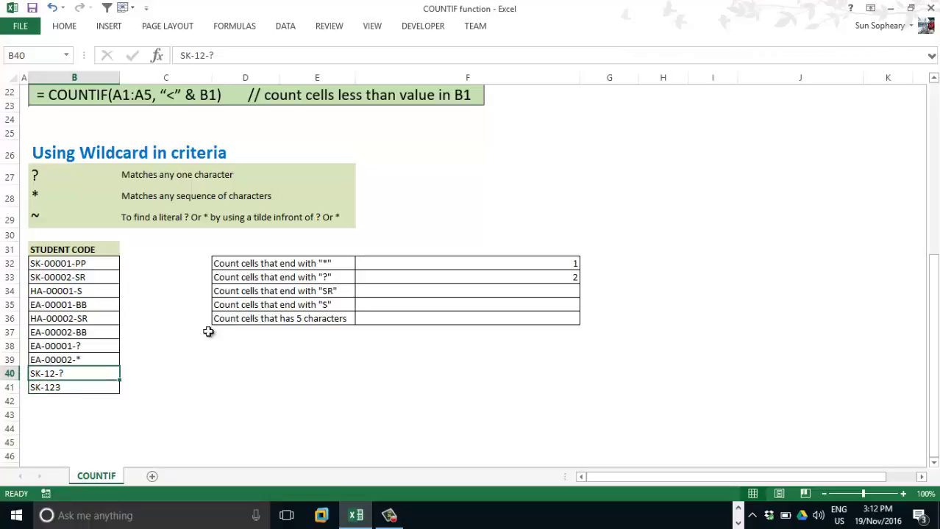
pyautogui.click(548, 275)
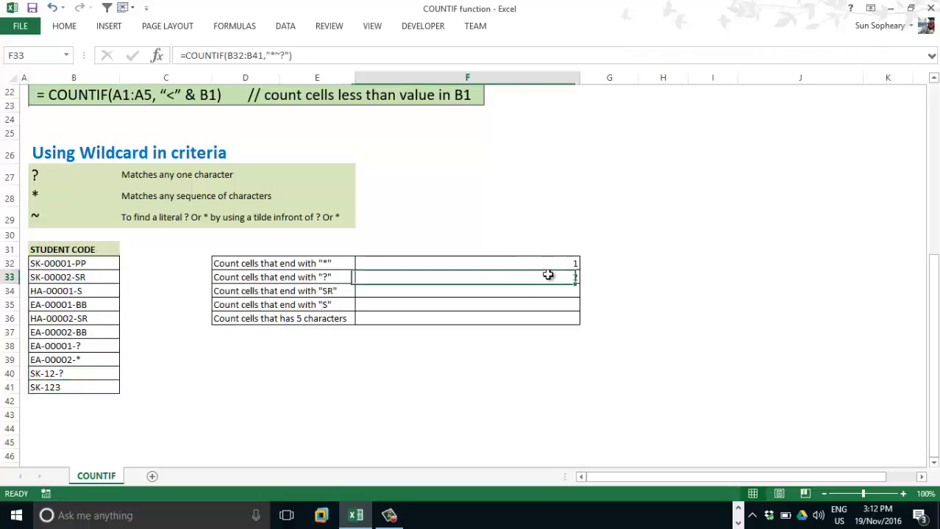
# Remove the -? ending from the student code in B40 so it reads SK-12 again
pyautogui.click(81, 373)
pyautogui.doubleClick(86, 373)
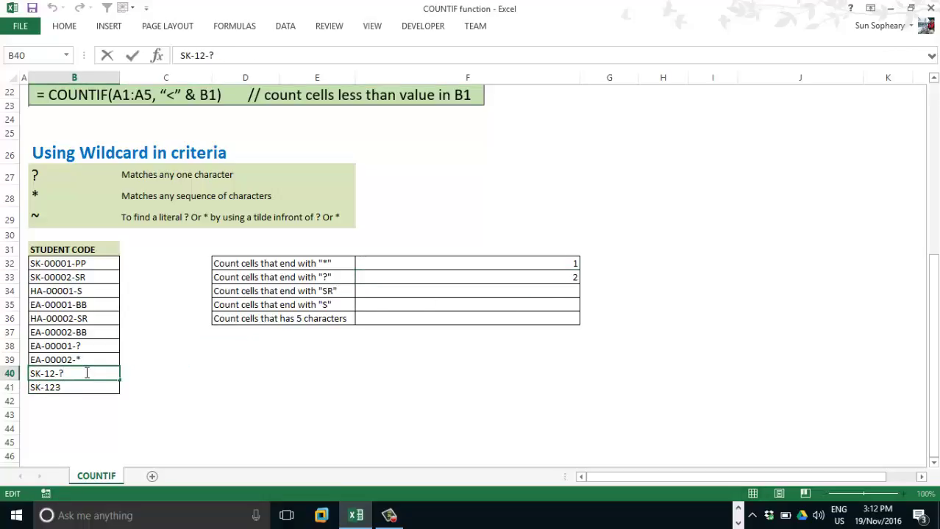
pyautogui.press('BackSpace')
pyautogui.press('BackSpace')
pyautogui.press('Return')
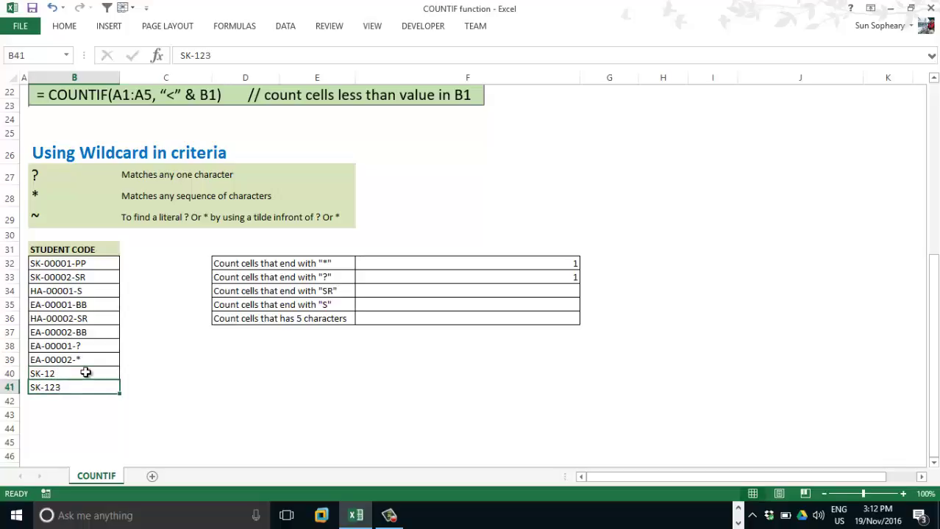
pyautogui.press('Up')
pyautogui.press('Up')
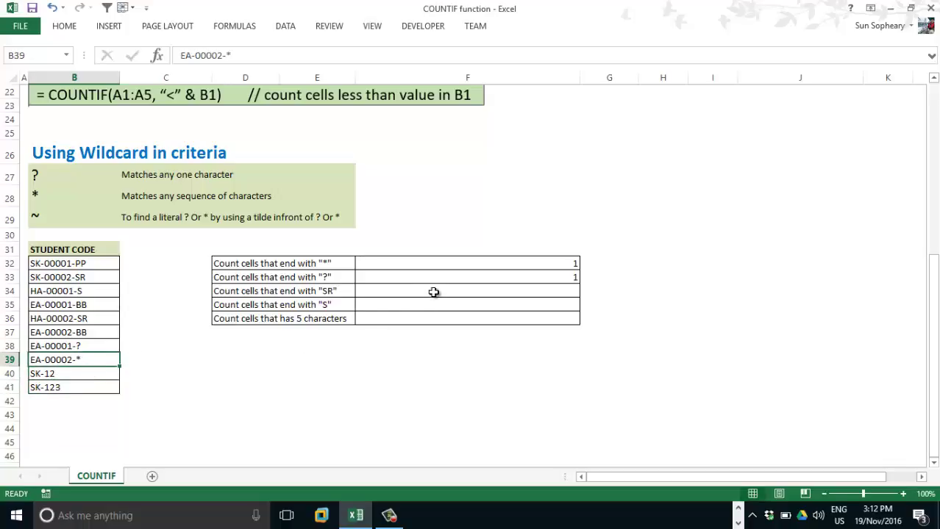
# Enter =COUNTIF(B32:B41,"*SR") in F34 to count codes ending with SR, and check it against the matching codes in B33 and B36
pyautogui.click(434, 292)
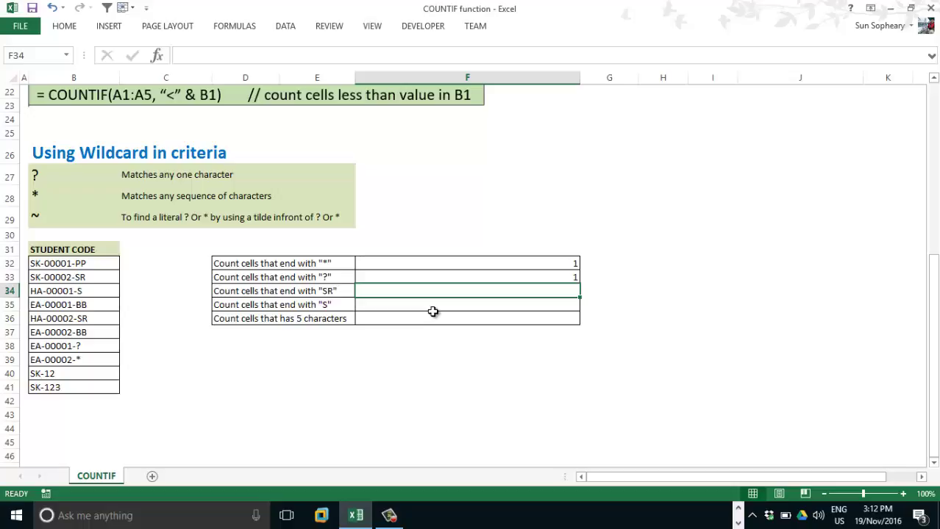
pyautogui.write('=COUNT')
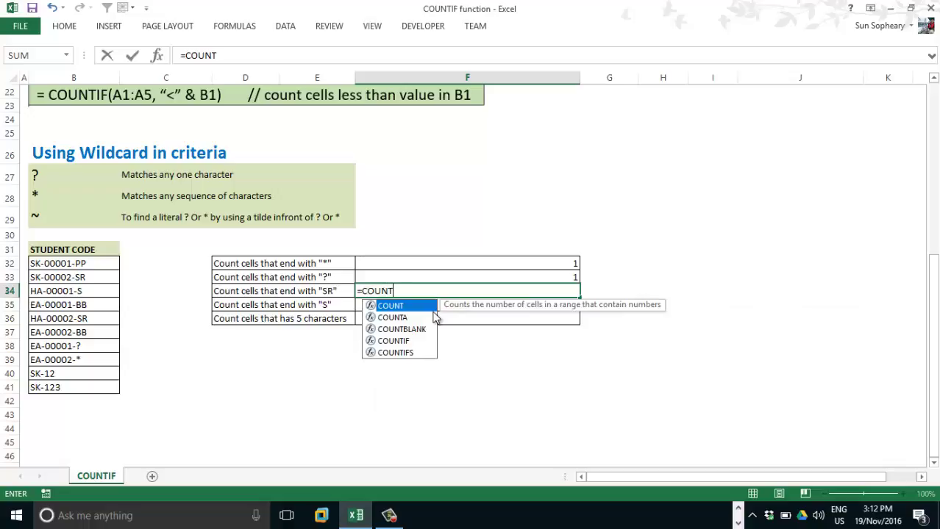
pyautogui.write('IF(')
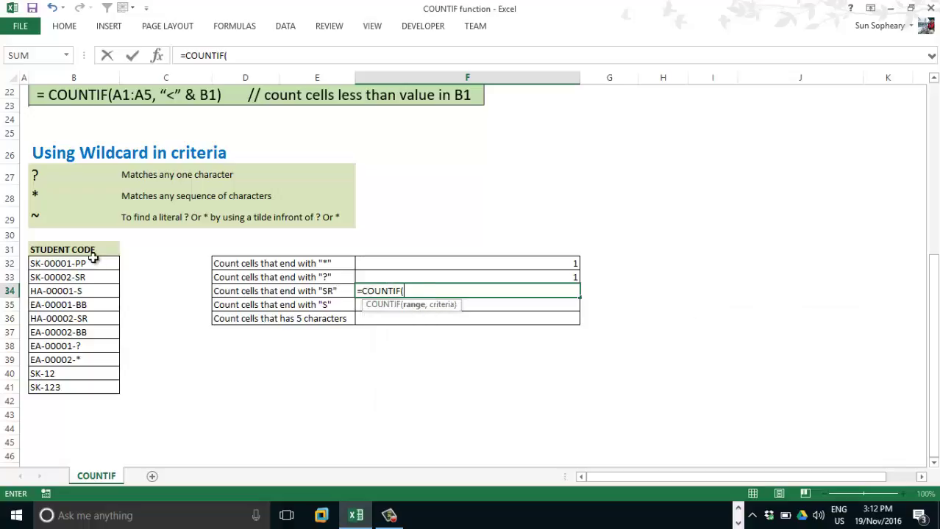
pyautogui.moveTo(92, 259); pyautogui.dragTo(96, 387)
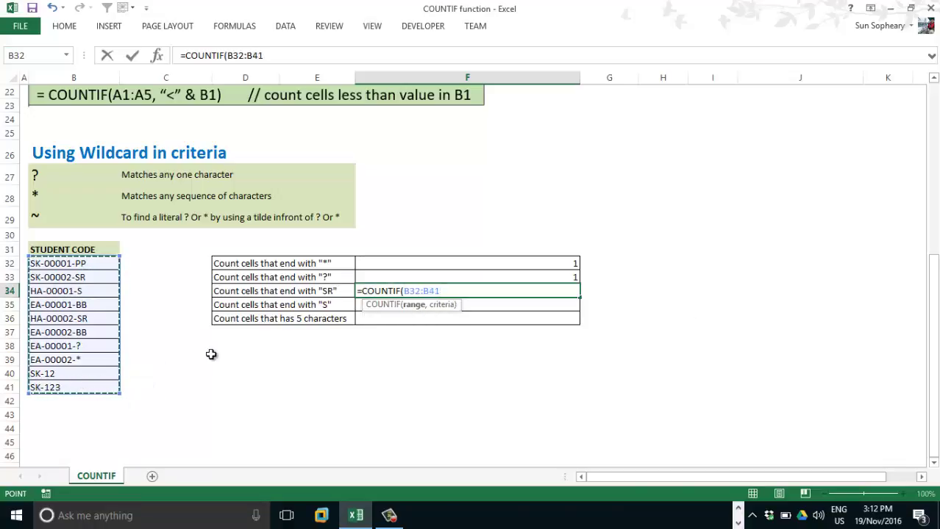
pyautogui.write(',')
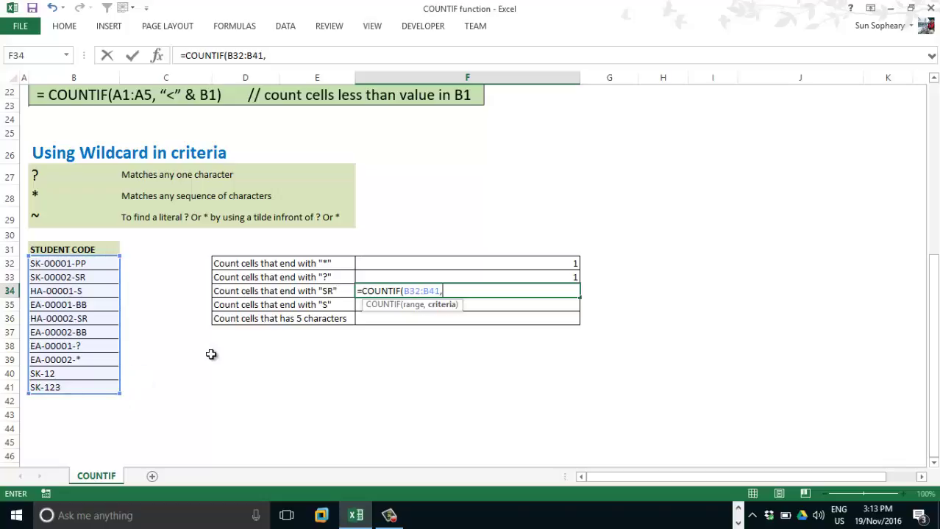
pyautogui.write('"*SR")')
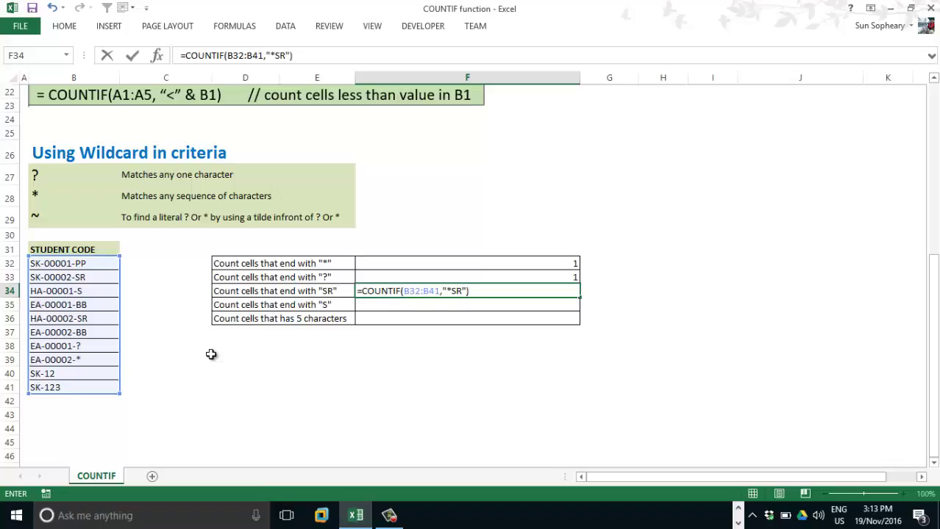
pyautogui.press('Return')
pyautogui.press('Up')
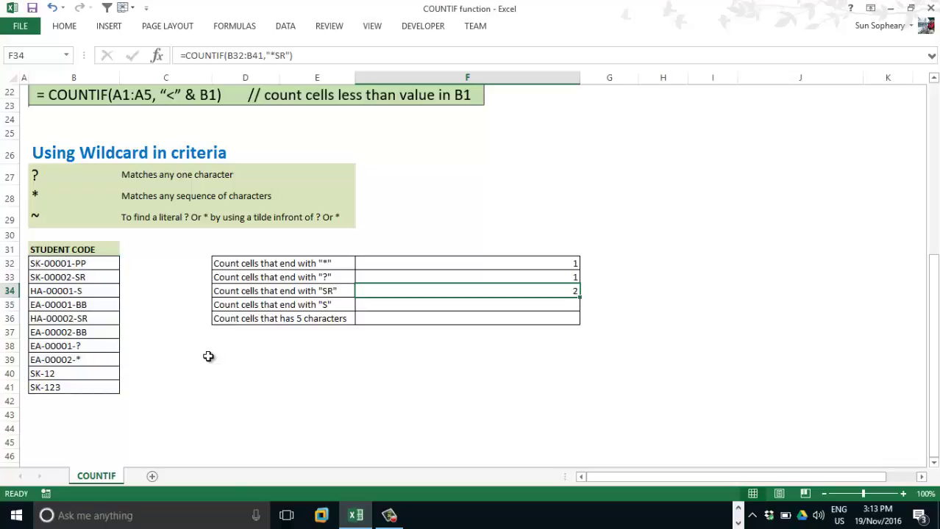
pyautogui.click(97, 276)
pyautogui.click(98, 318)
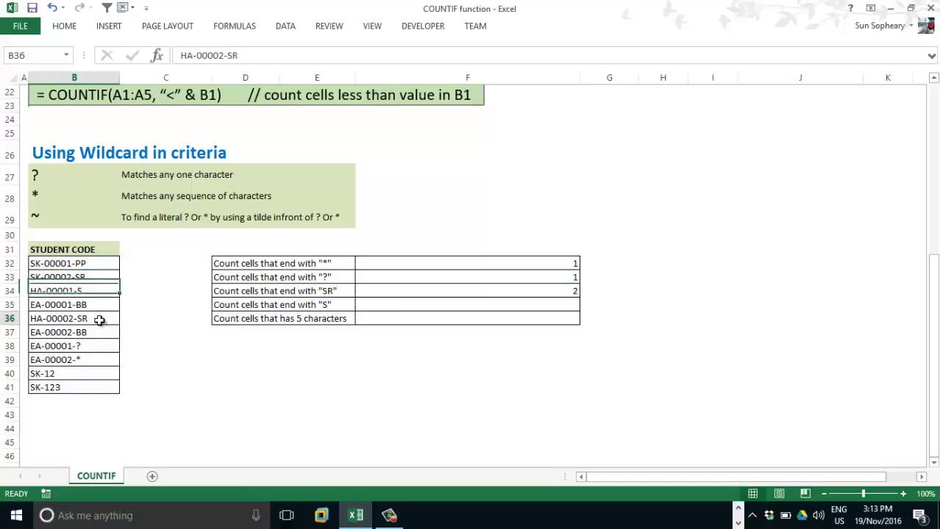
# Enter the formula =COUNTIF(B32:B41,"*S") in F35 to count the student codes that end with S
pyautogui.click(496, 309)
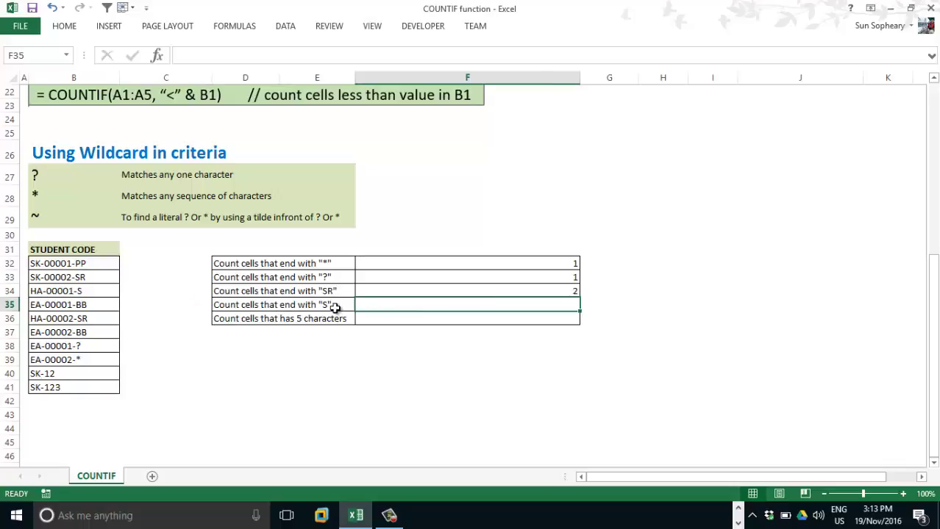
pyautogui.write('=COUNTI')
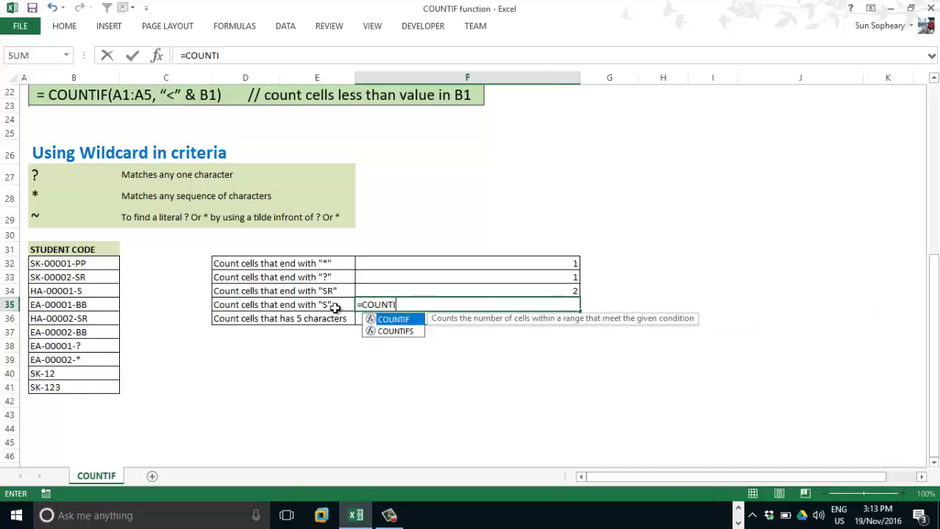
pyautogui.write('F(')
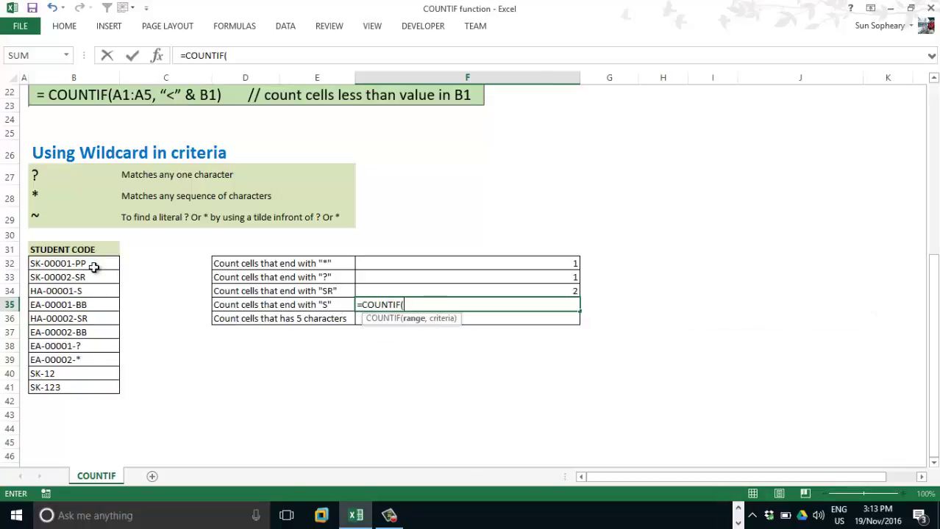
pyautogui.moveTo(94, 266); pyautogui.dragTo(97, 392)
pyautogui.write(',')
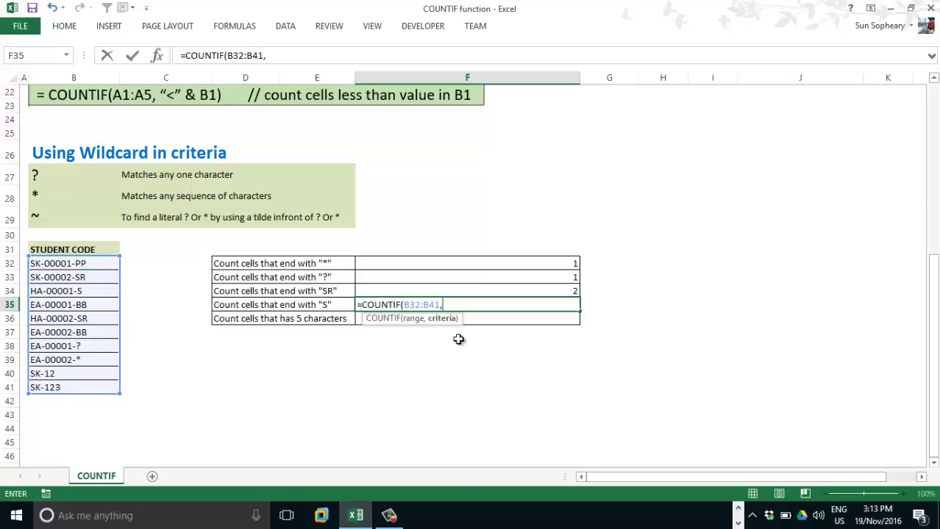
pyautogui.write('"*S")')
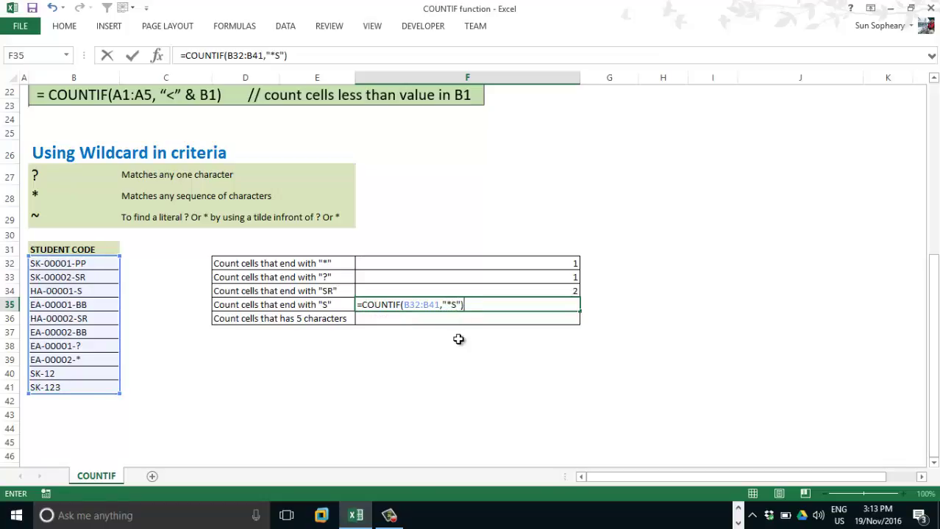
pyautogui.press('Return')
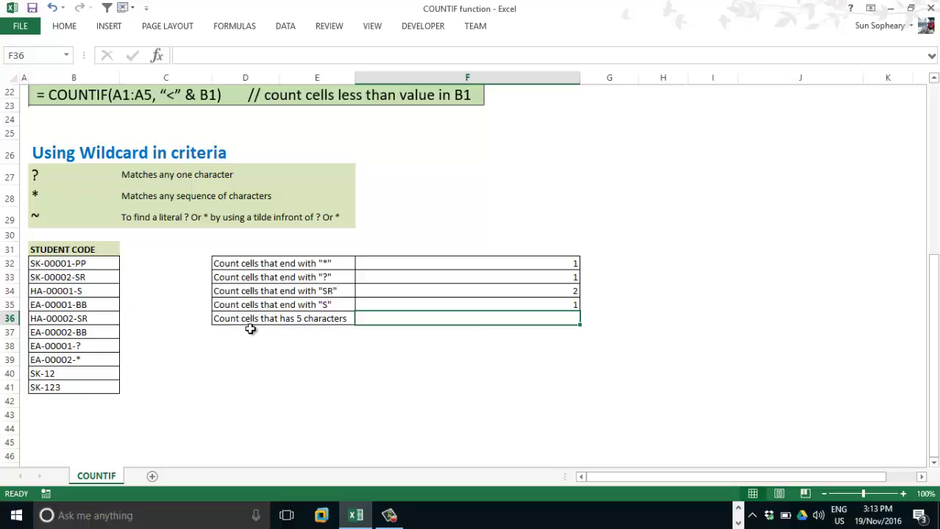
# Enter the formula =COUNTIF(B32:B41,"?????") in F36 to count the student codes that have exactly five characters
pyautogui.write('=COU')
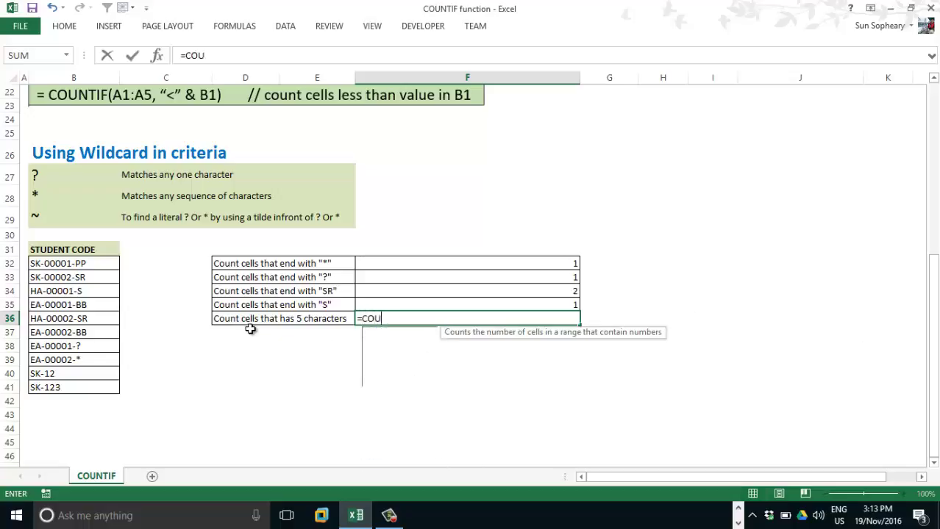
pyautogui.write('NTIF(')
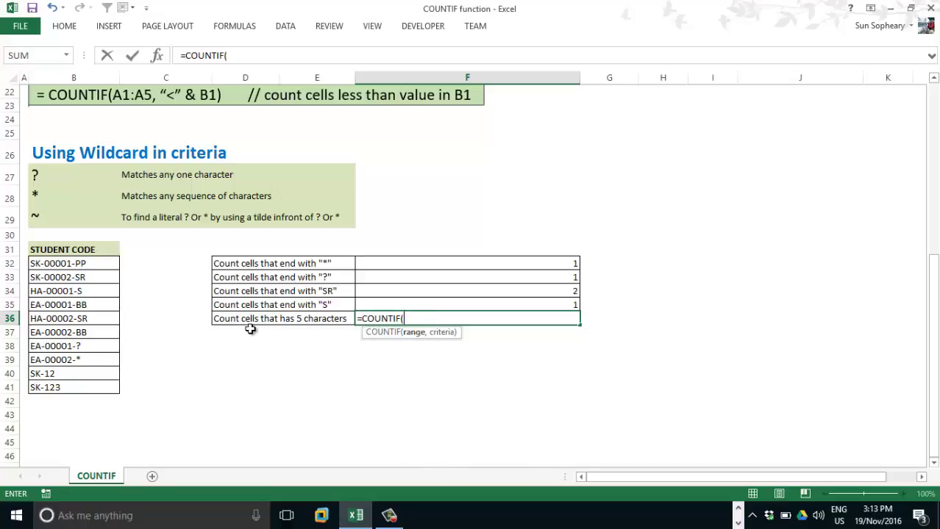
pyautogui.moveTo(92, 264); pyautogui.dragTo(104, 384)
pyautogui.write(',')
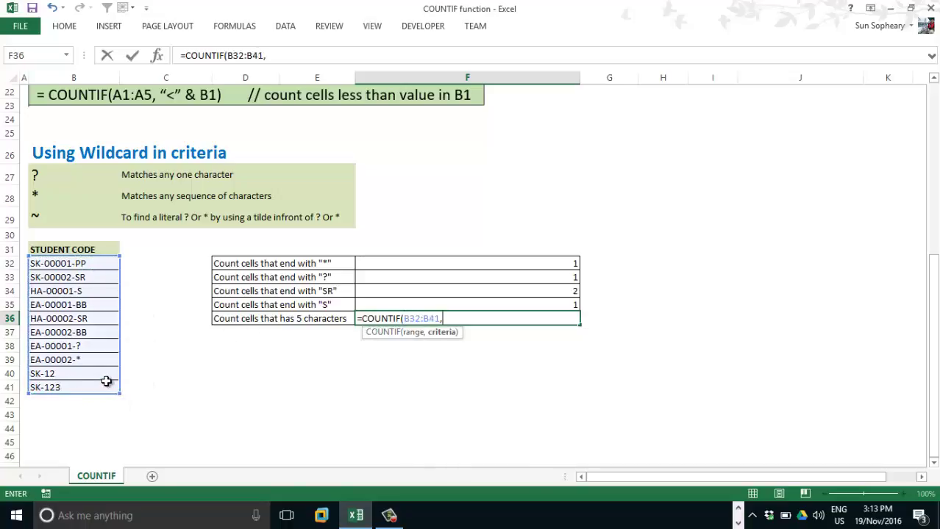
pyautogui.write('"?????"')
pyautogui.write(')')
pyautogui.press('Return')
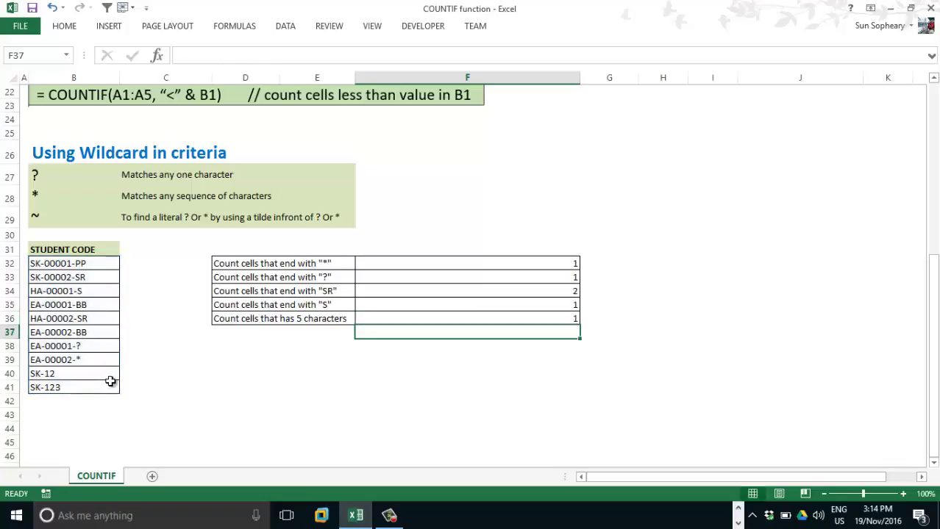
pyautogui.click(554, 318)
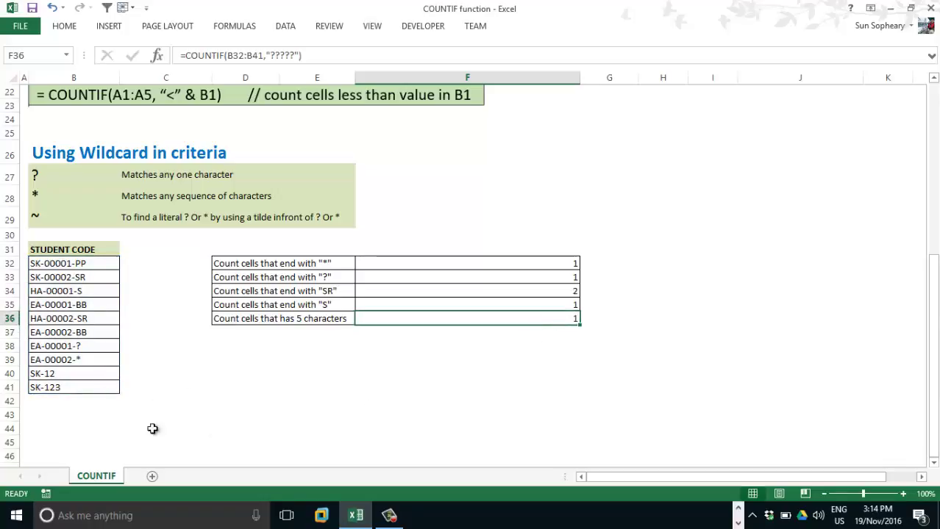
# Shorten the student code in B41 to SK-12 and check the five-character count in F36
pyautogui.click(74, 387)
pyautogui.doubleClick(76, 387)
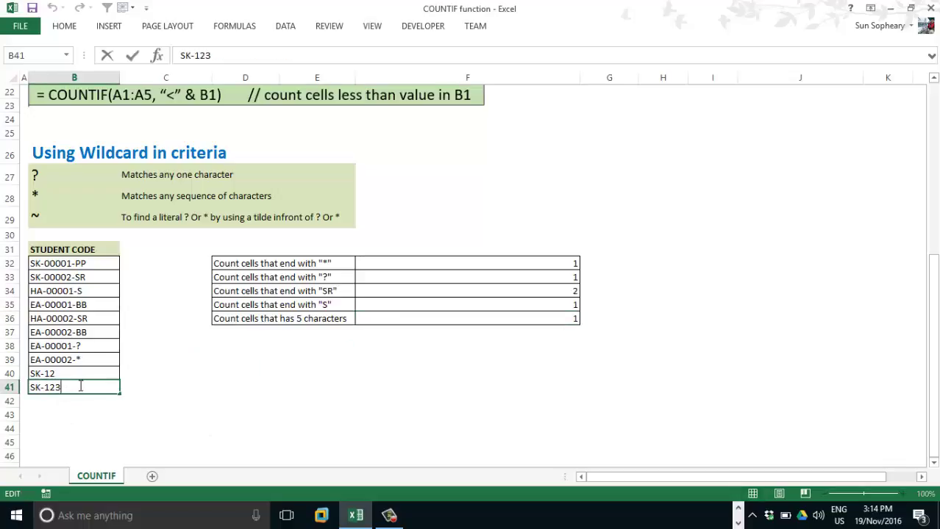
pyautogui.press('BackSpace')
pyautogui.press('Return')
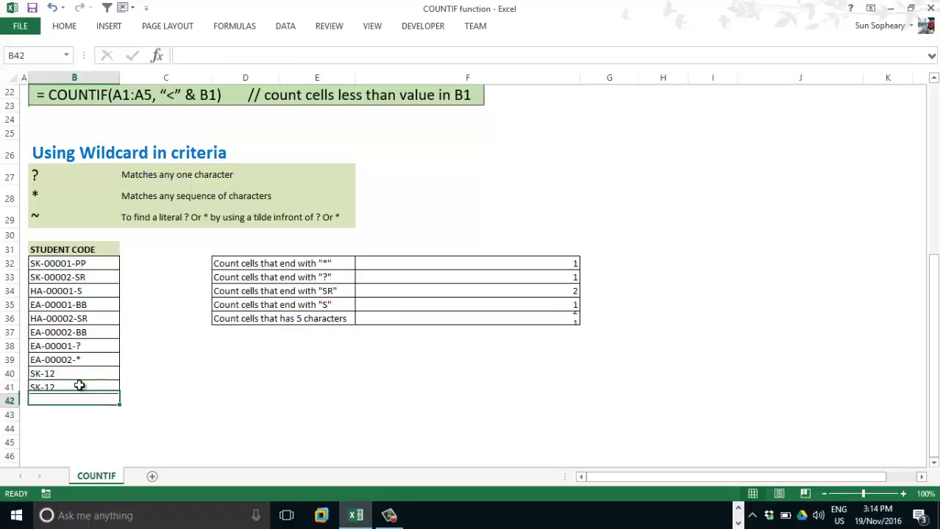
pyautogui.click(79, 386)
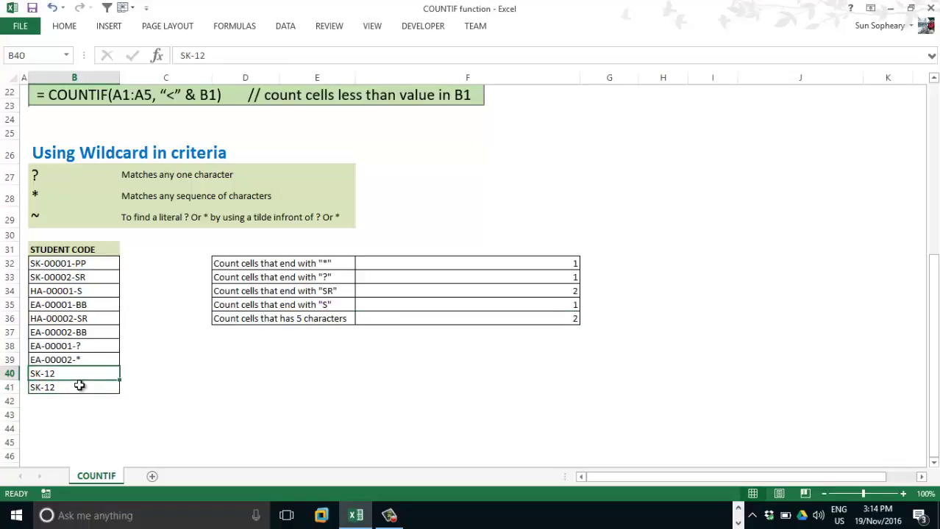
pyautogui.click(491, 319)
pyautogui.scroll(1, 491, 319)
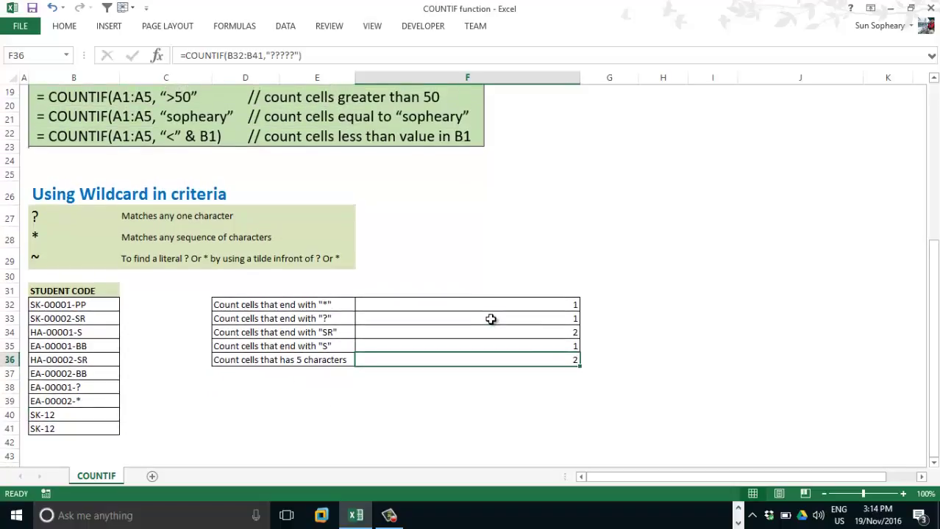